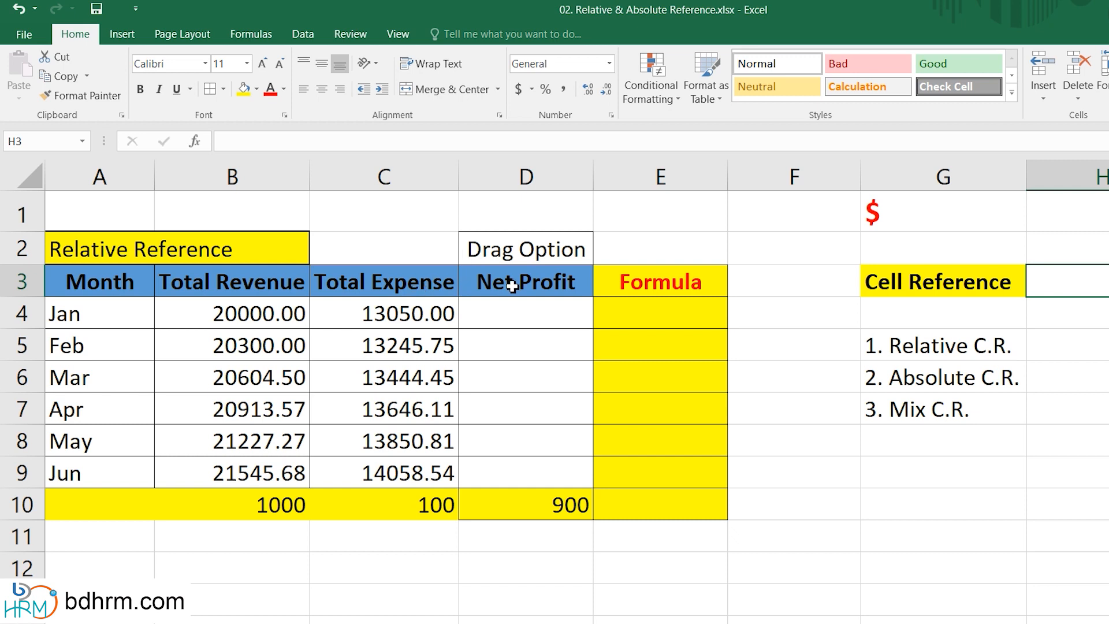
Enter a Net Profit formula in D4 subtracting Total Expense C4 from Total Revenue B4.
click(522, 314)
text(=)
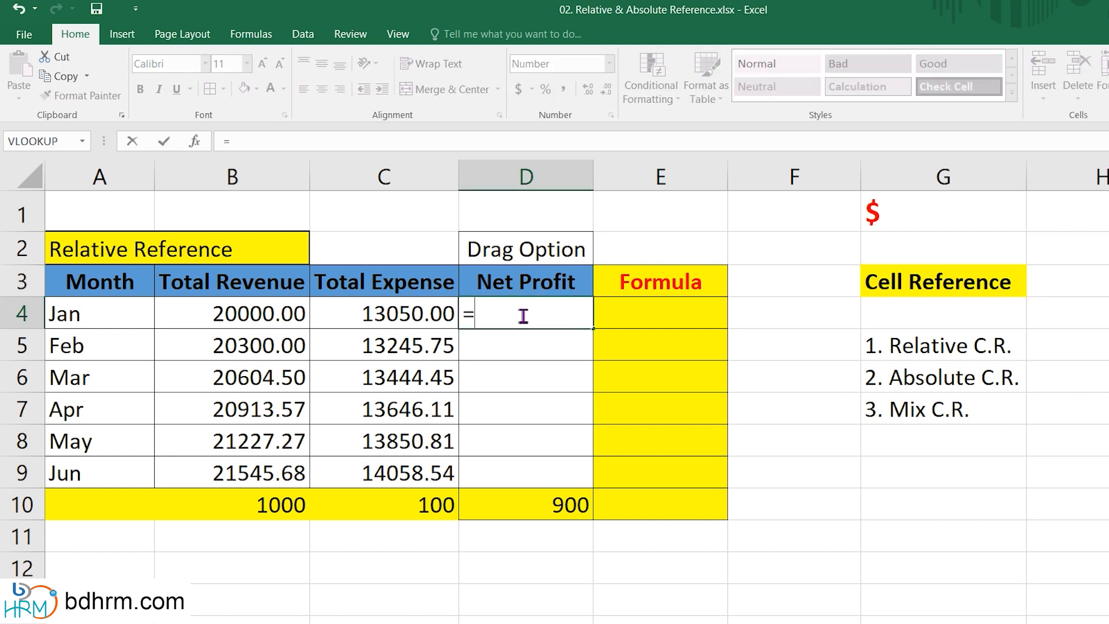
click(272, 314)
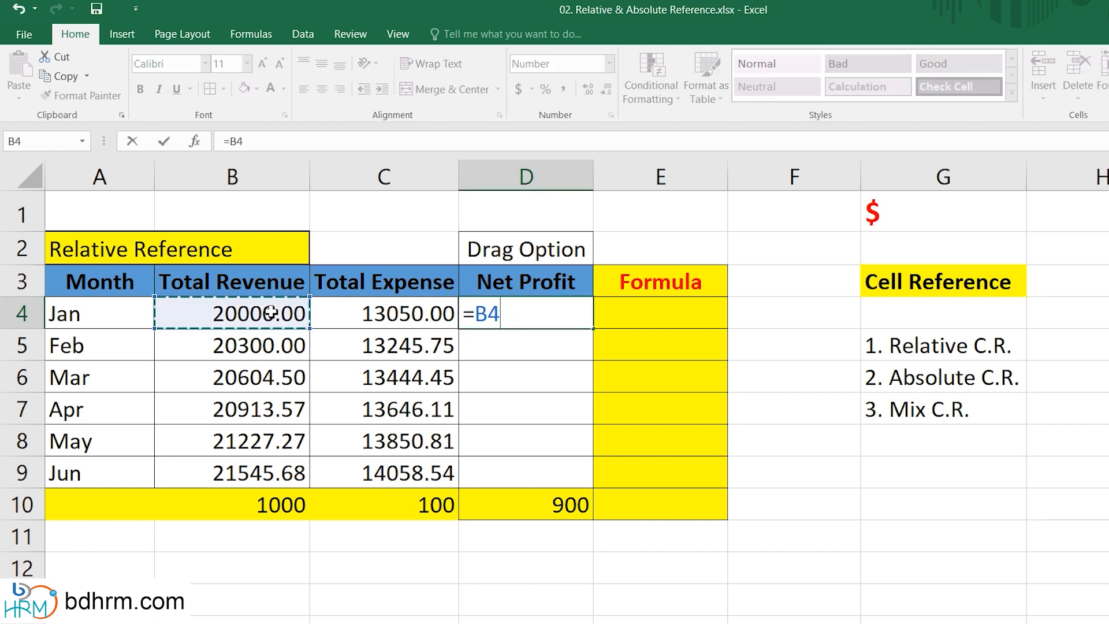
text(-)
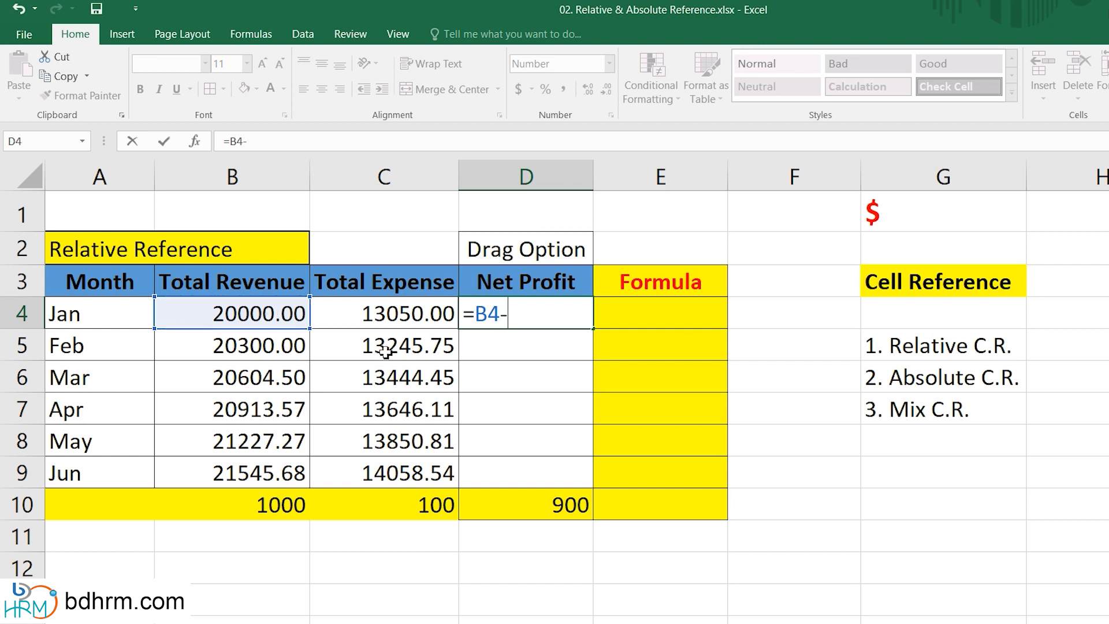
click(395, 315)
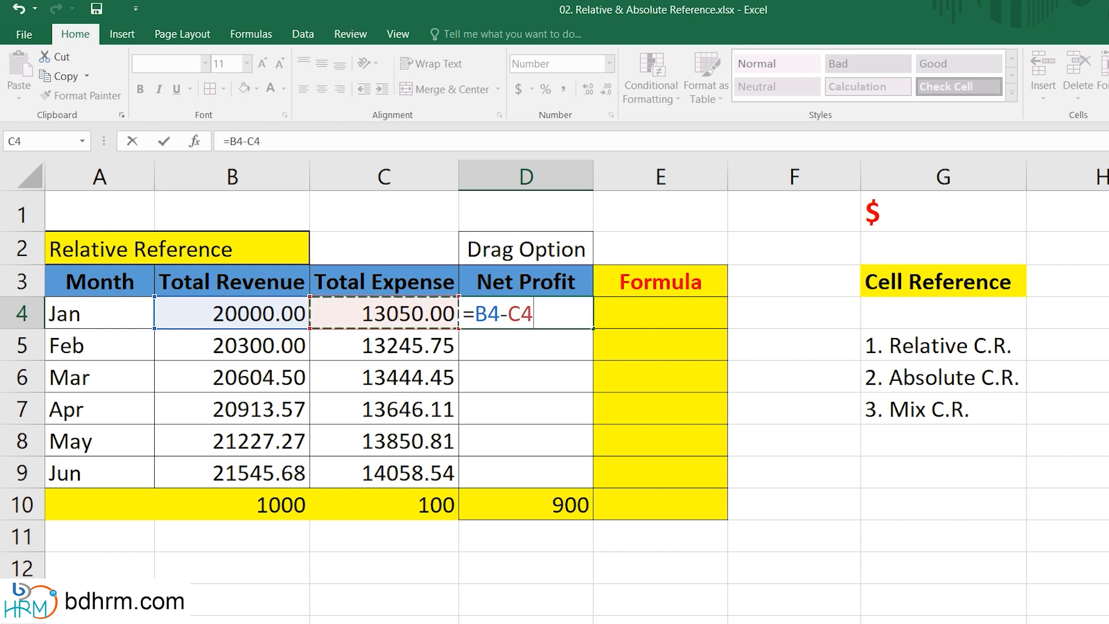
key(Return)
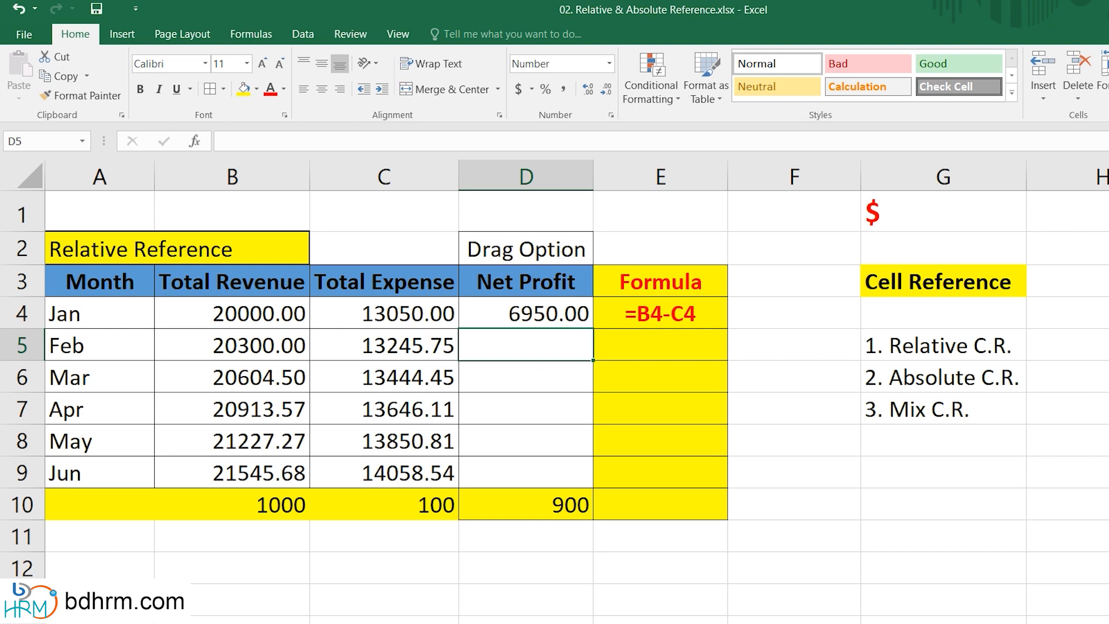
Fill the D4 Net Profit formula down through D9.
click(566, 321)
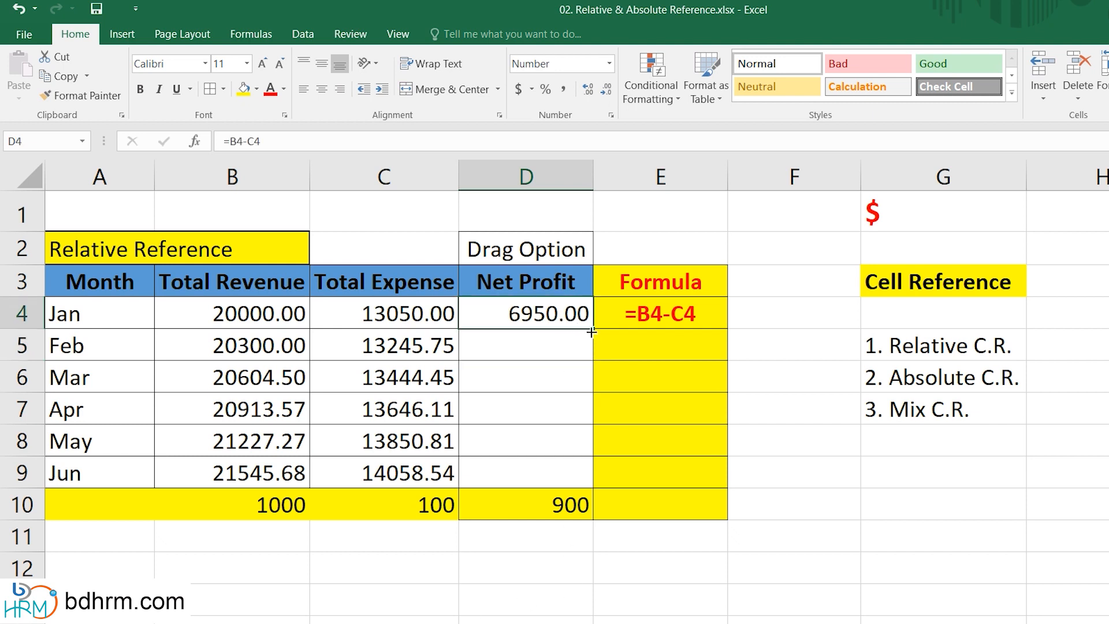
drag(596, 331, 574, 488)
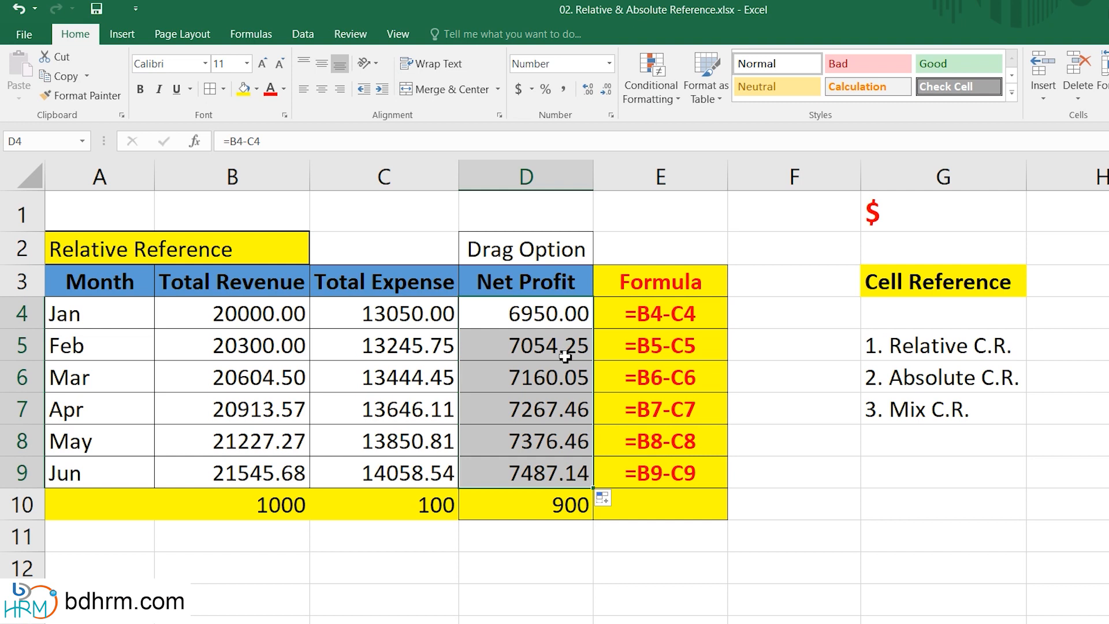
Open the copied Net Profit formula in D6 to inspect its relative references, then confirm it.
click(685, 170)
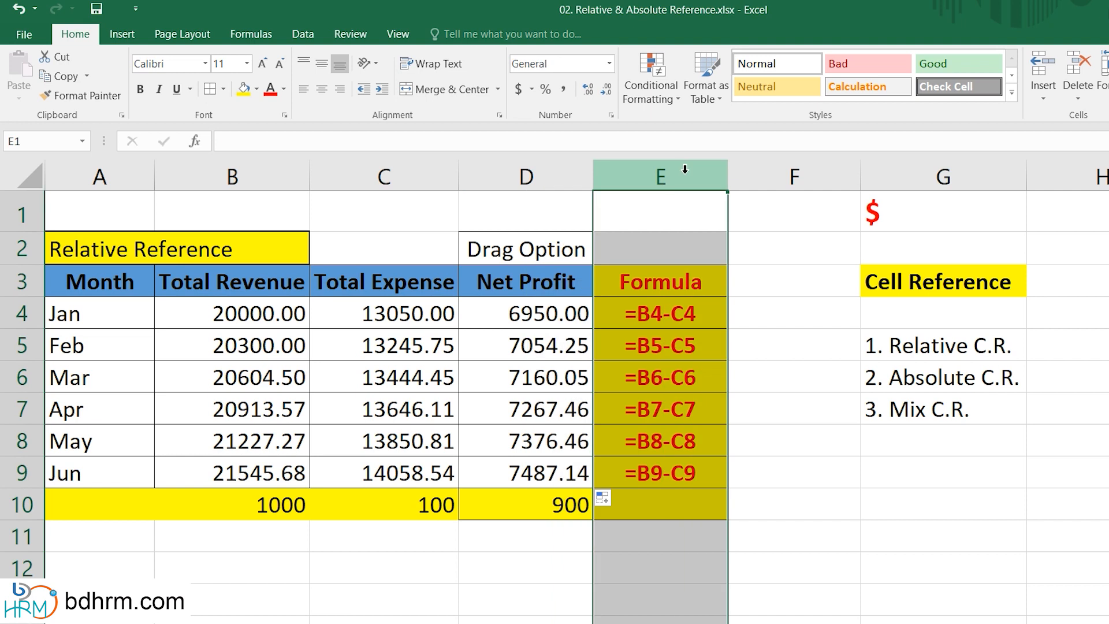
click(543, 380)
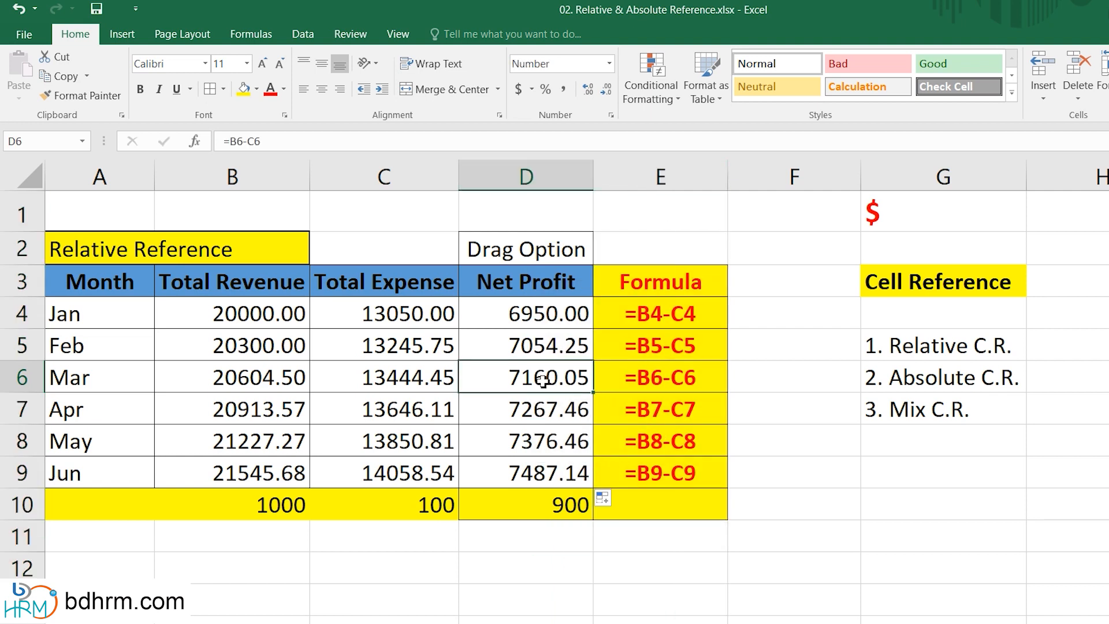
double_click(543, 380)
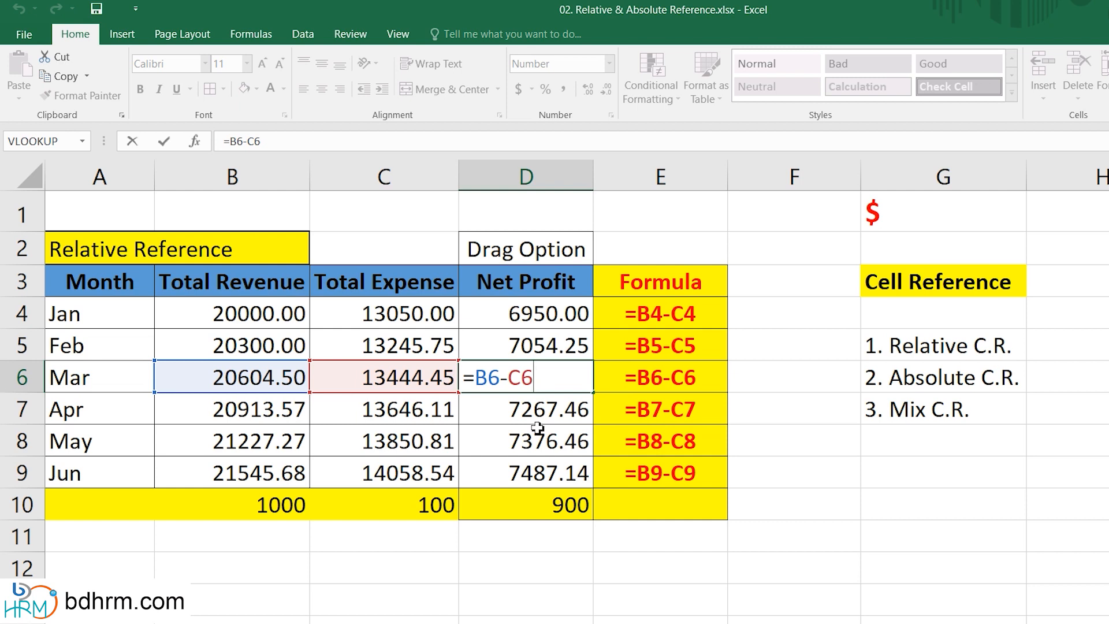
key(ctrl+Return)
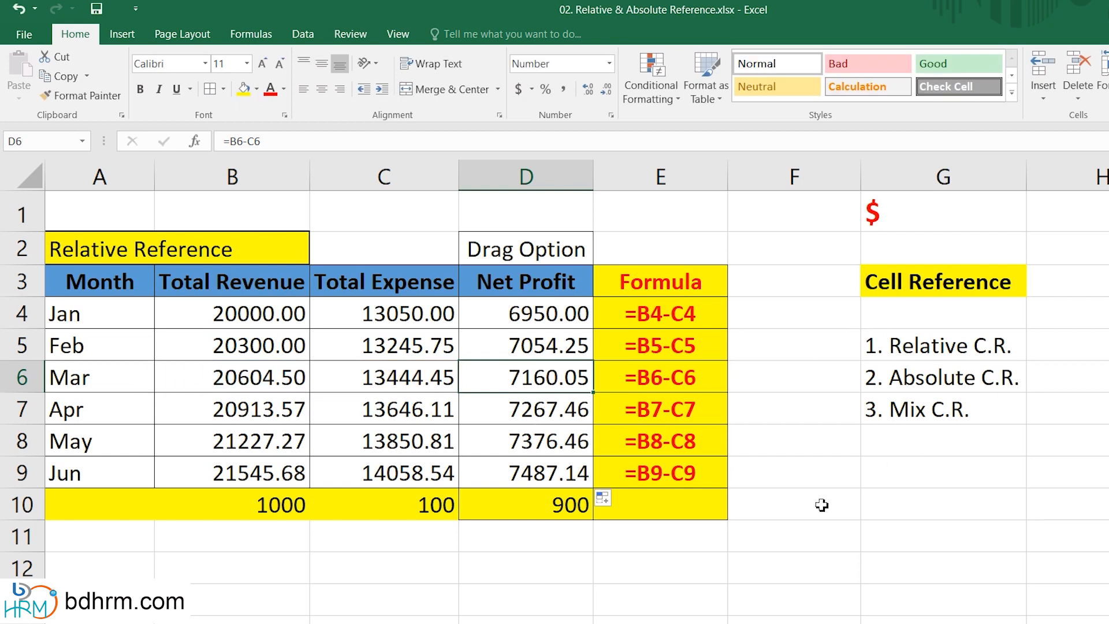
Examine the sales amounts and the 10% commission rate in the Absolute Reference table.
scroll(822, 505, down, 5)
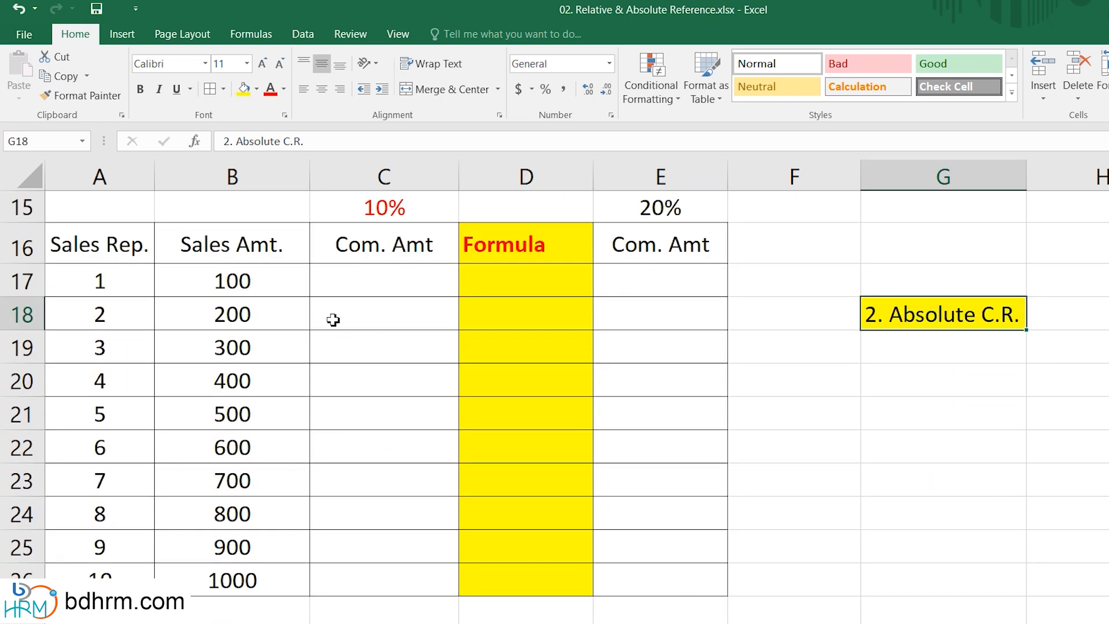
click(238, 254)
click(239, 283)
click(250, 326)
click(254, 353)
click(256, 404)
click(256, 479)
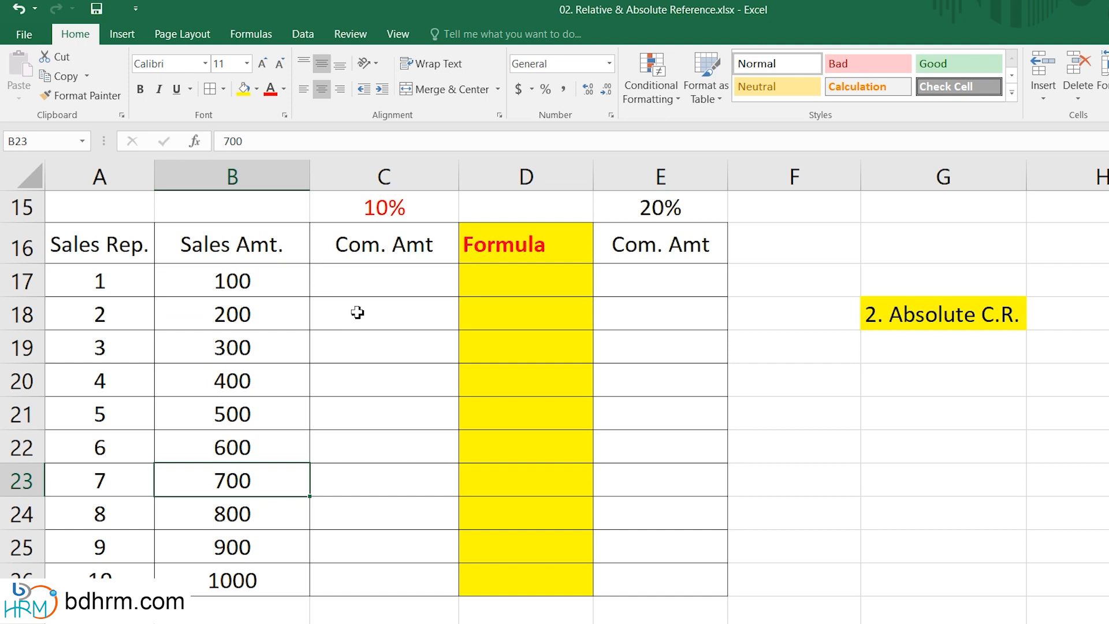
click(379, 212)
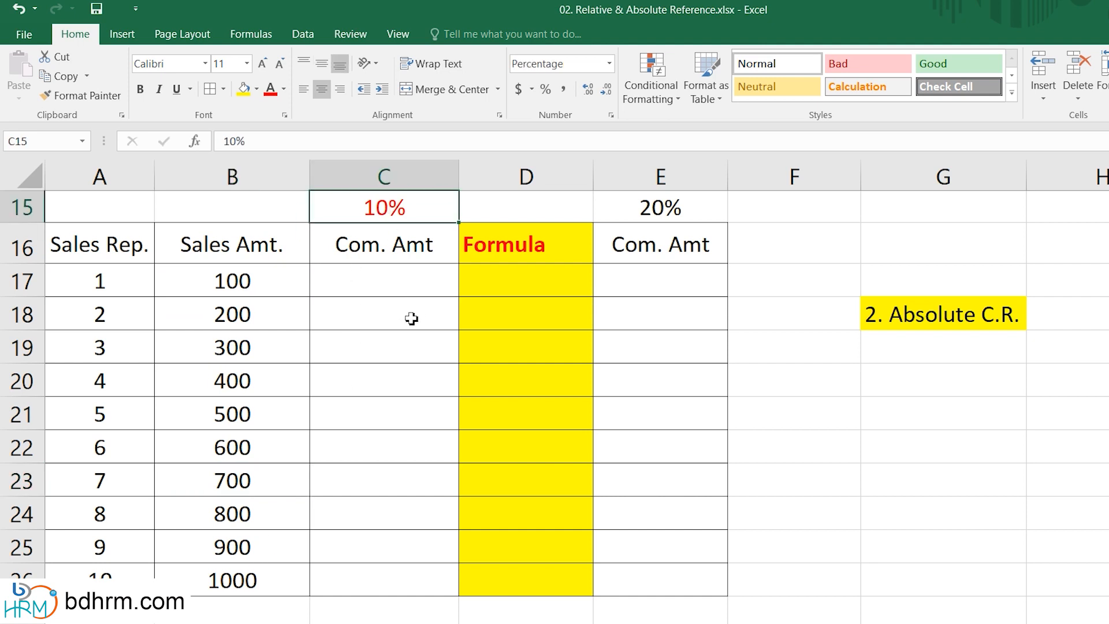
Enter a commission formula in C17 multiplying sales amount B17 by the 10% rate in C15.
click(388, 286)
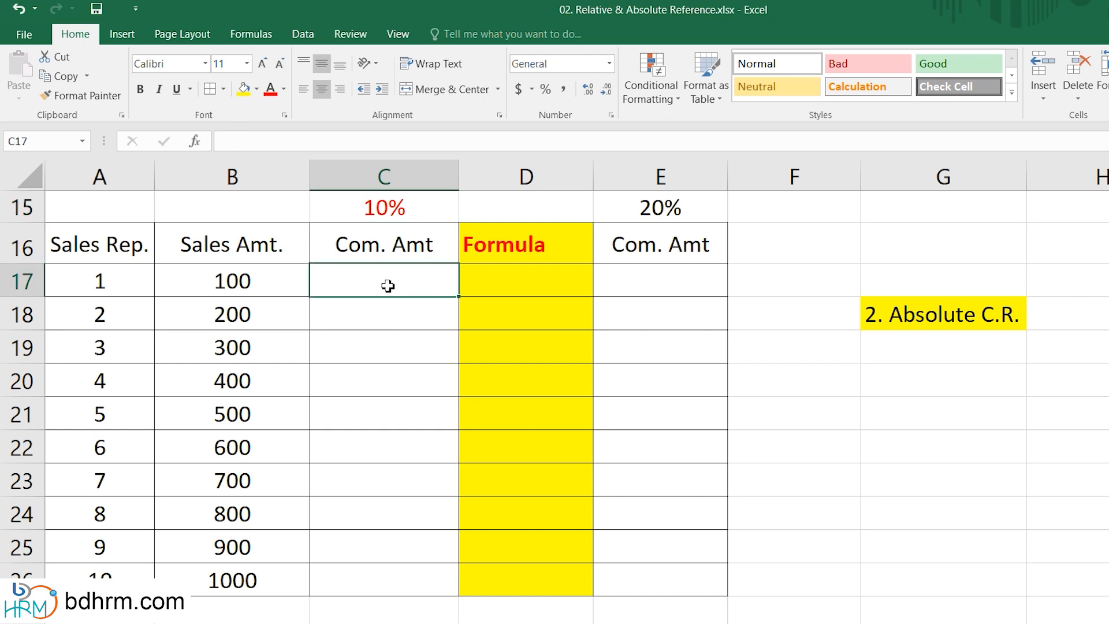
text(=)
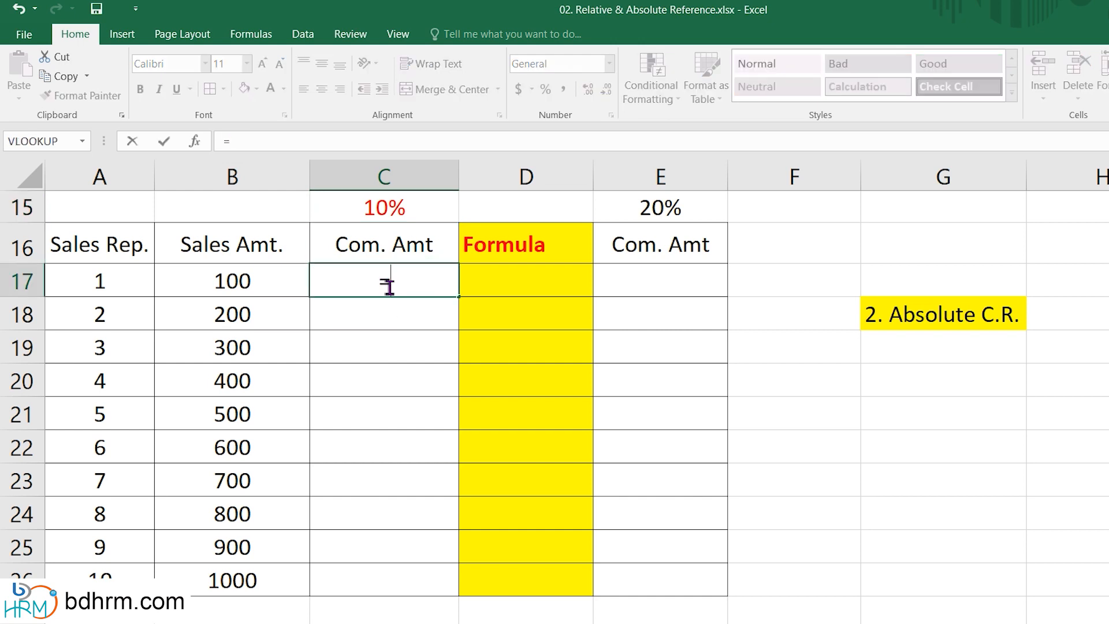
click(257, 290)
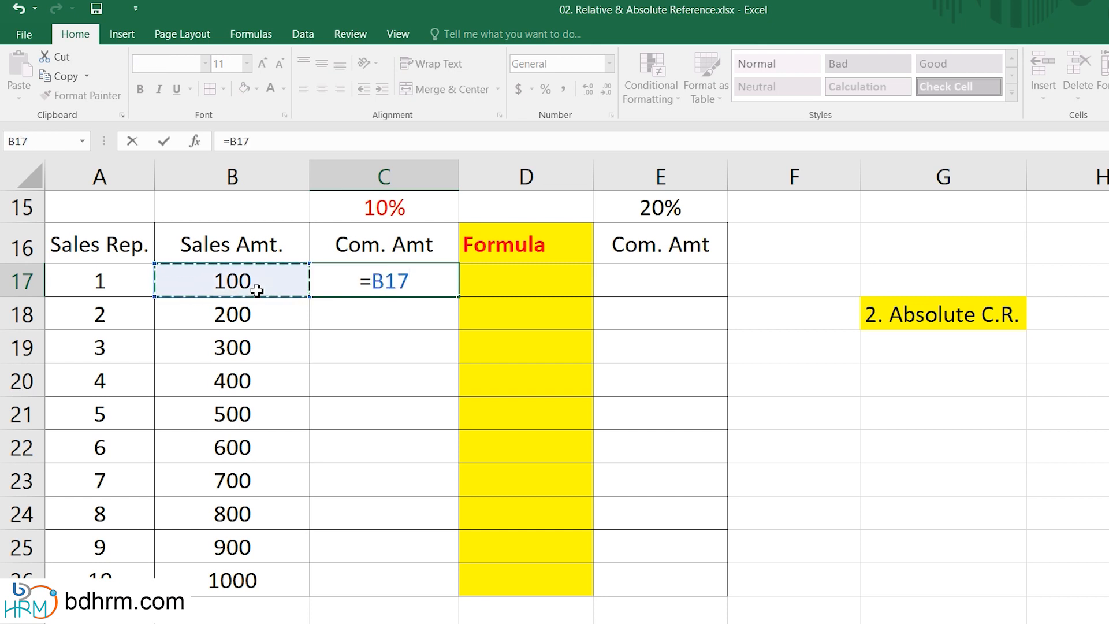
text(*)
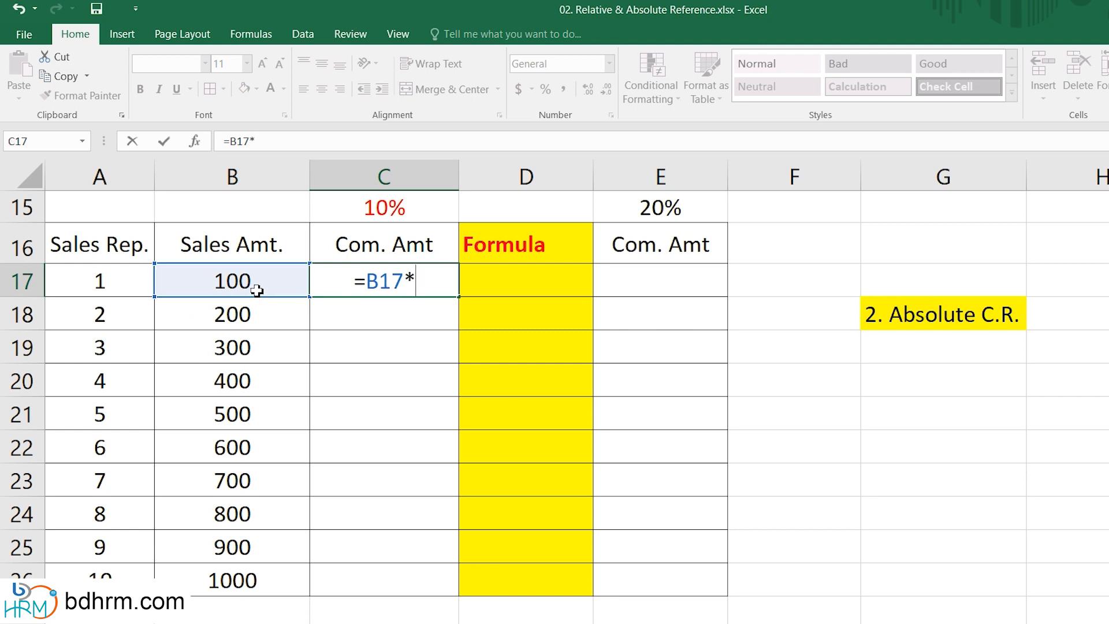
click(403, 208)
key(Return)
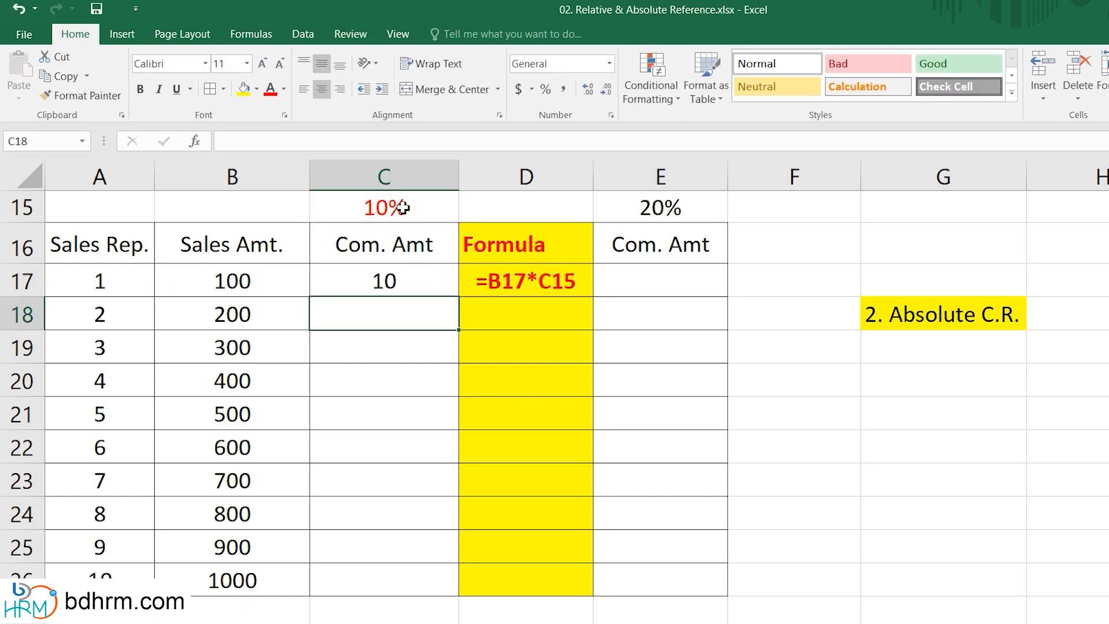
Fill the C17 commission formula down through C26 and open the formula in C18.
click(392, 291)
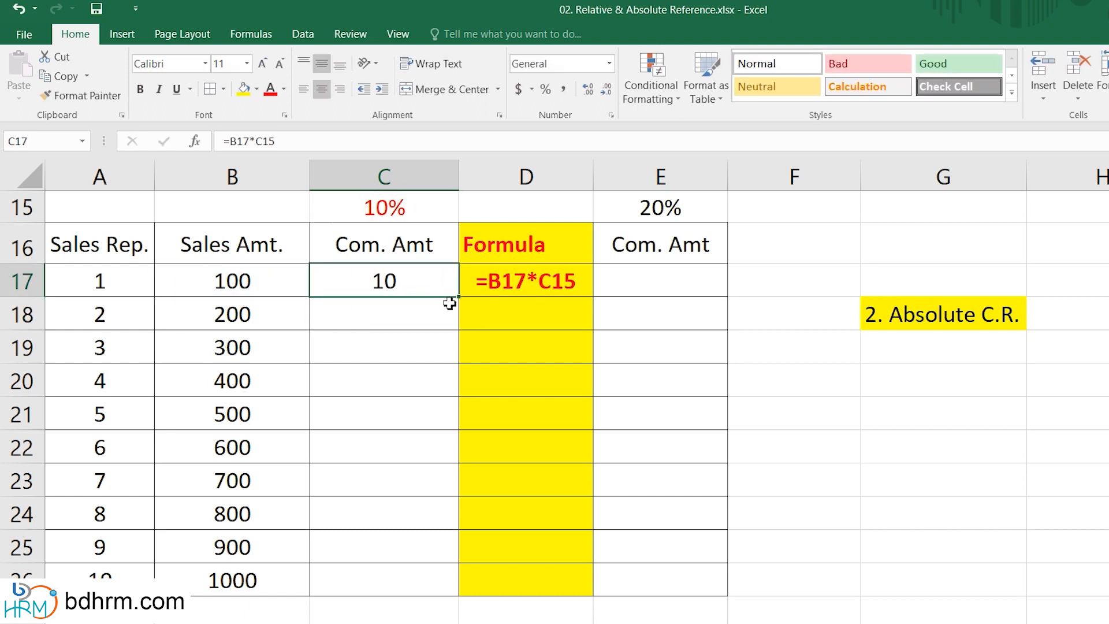
drag(460, 296, 461, 593)
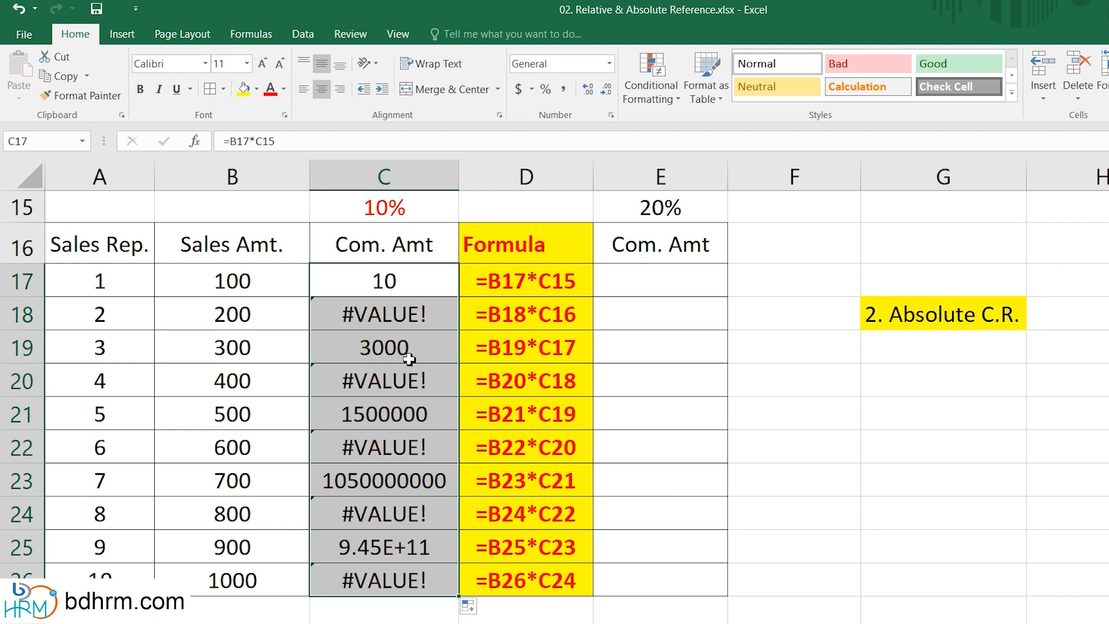
click(527, 184)
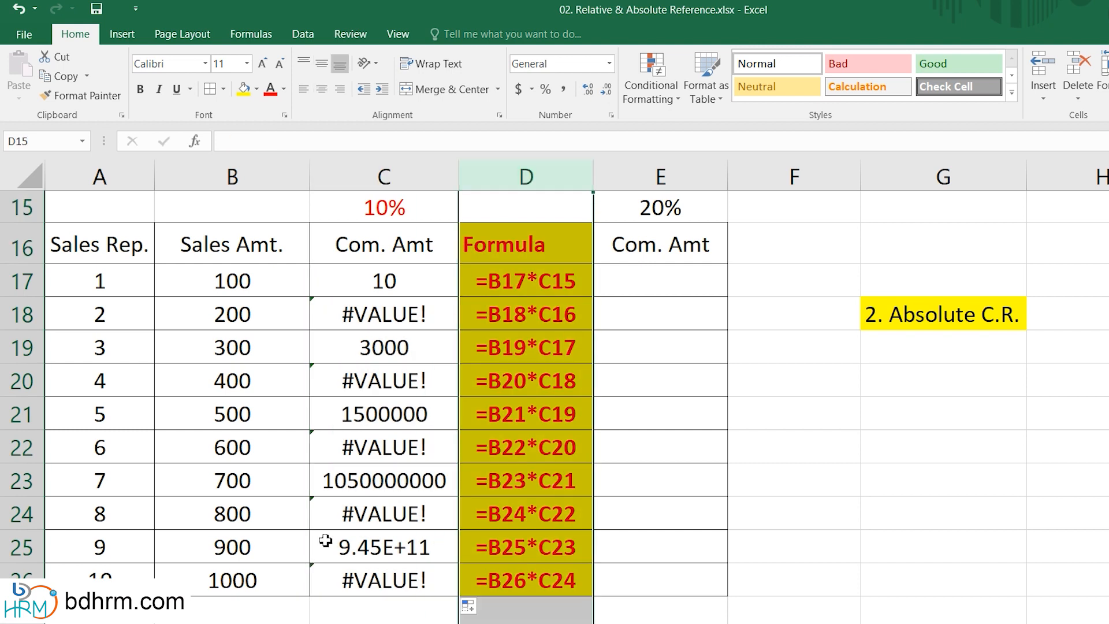
double_click(399, 316)
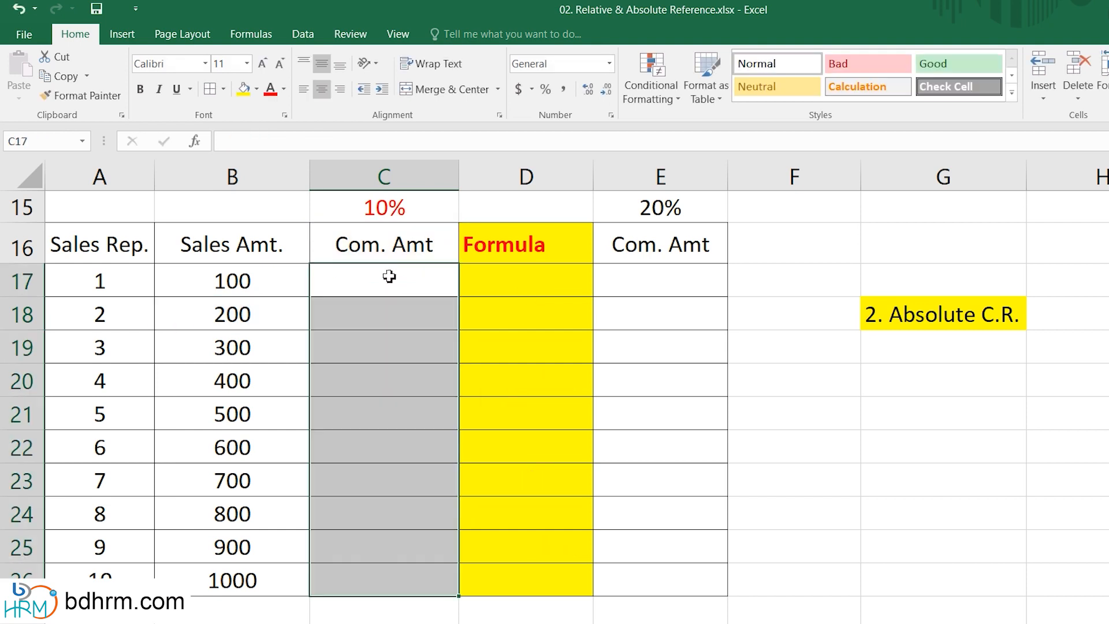
Enter =B17*$C$15 in C17, making the 10% rate reference absolute.
click(389, 284)
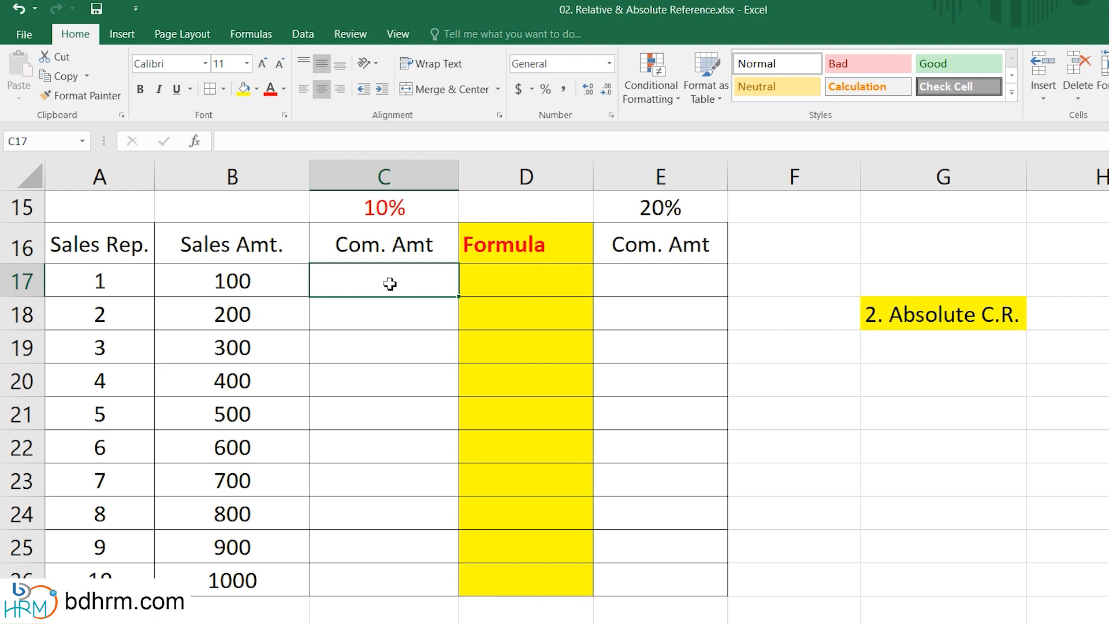
text(=)
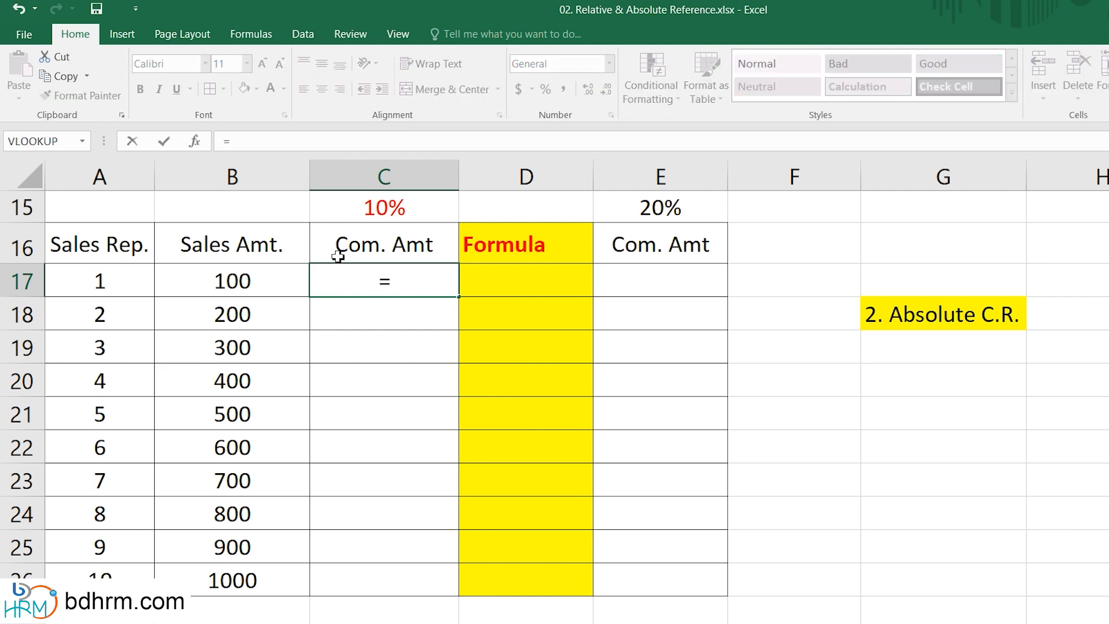
click(243, 289)
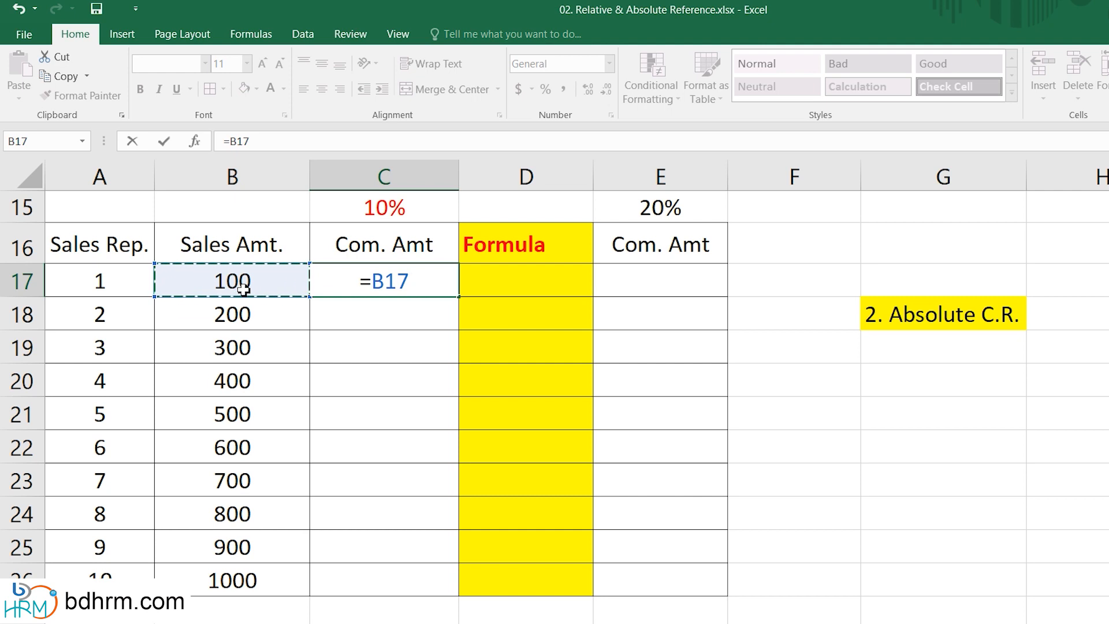
text(*)
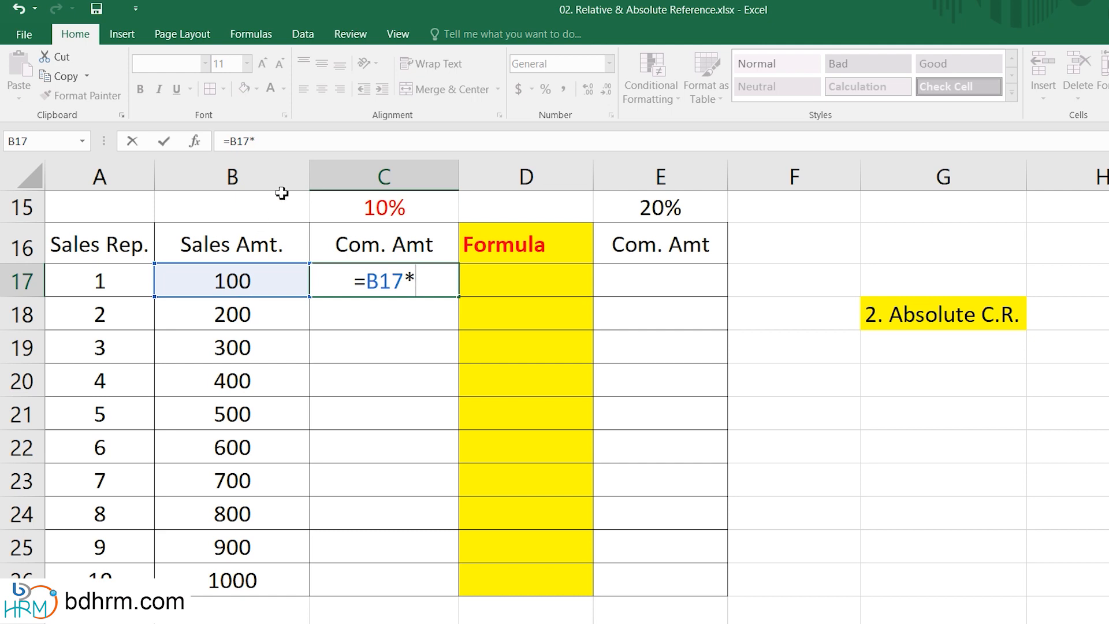
click(390, 211)
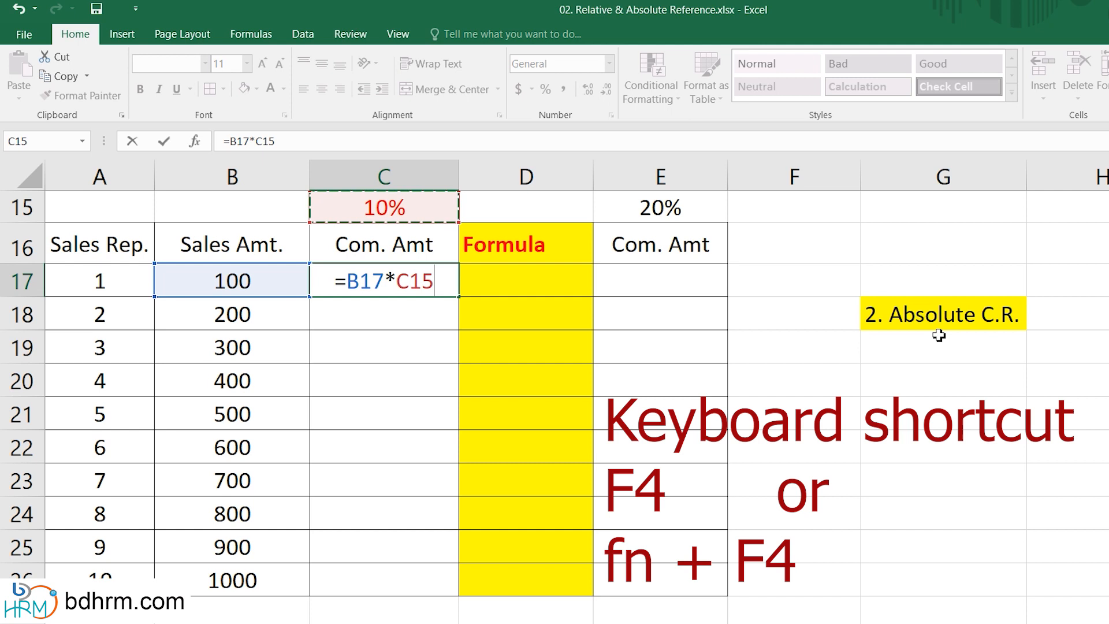
key(F4)
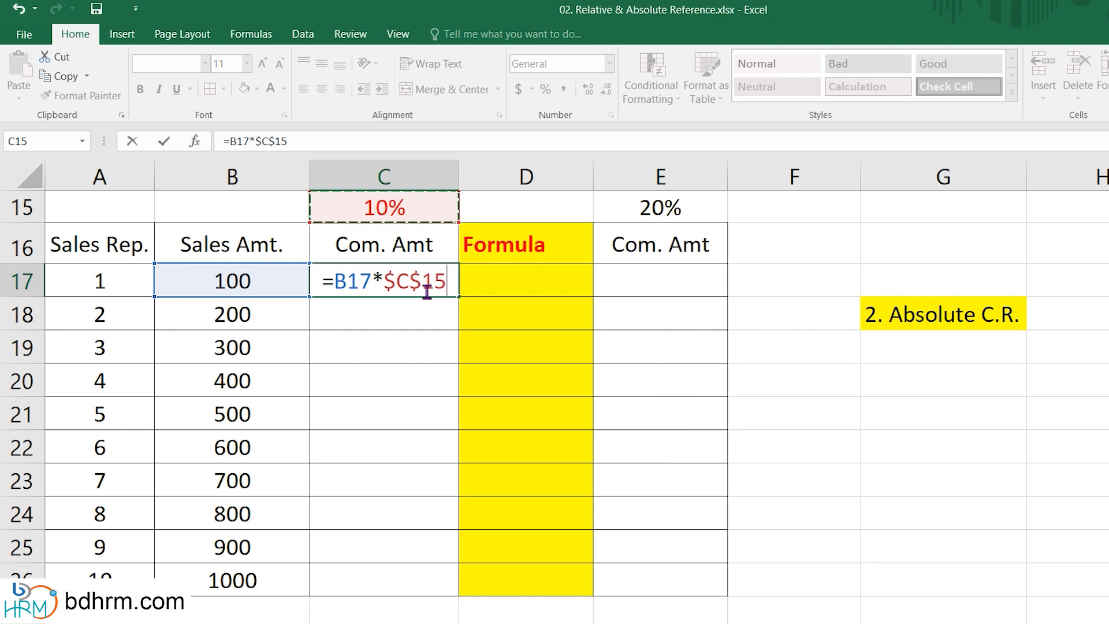
key(Return)
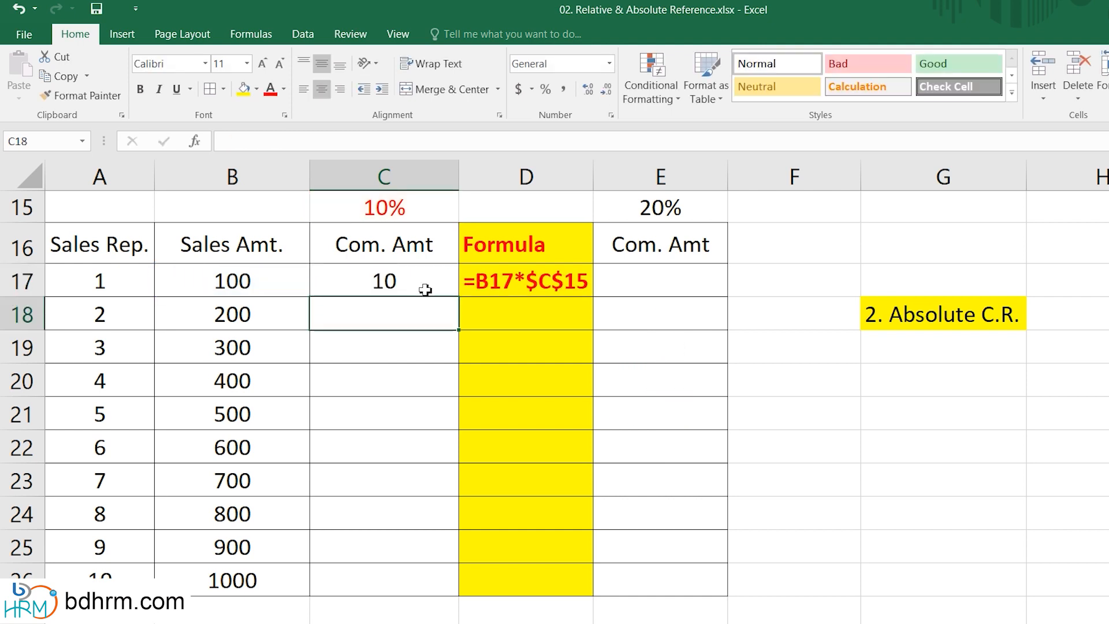
Fill the C17 commission formula down the Com. Amt column through C26.
click(387, 287)
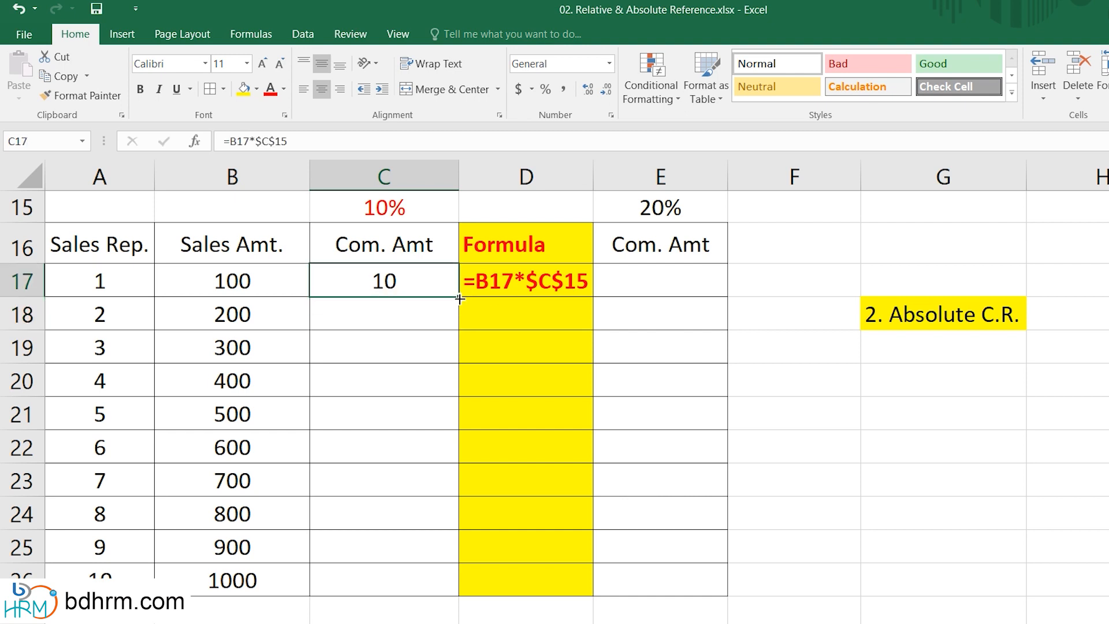
double_click(460, 297)
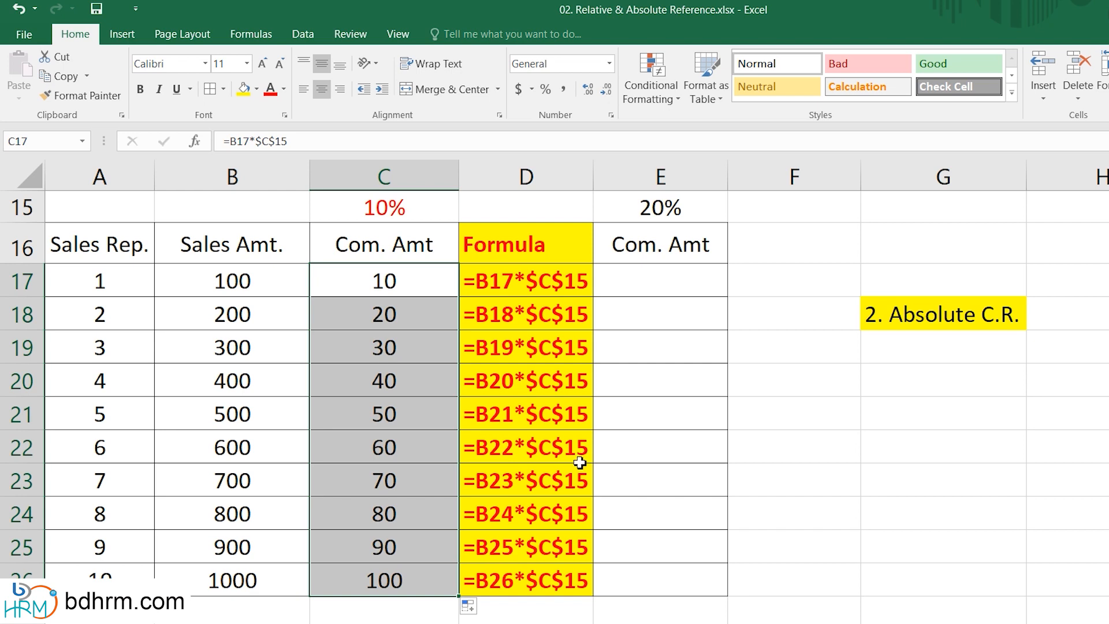
Open the copied commission formulas in C18 and C22 to check the fixed $C$15 reference.
click(407, 313)
double_click(408, 314)
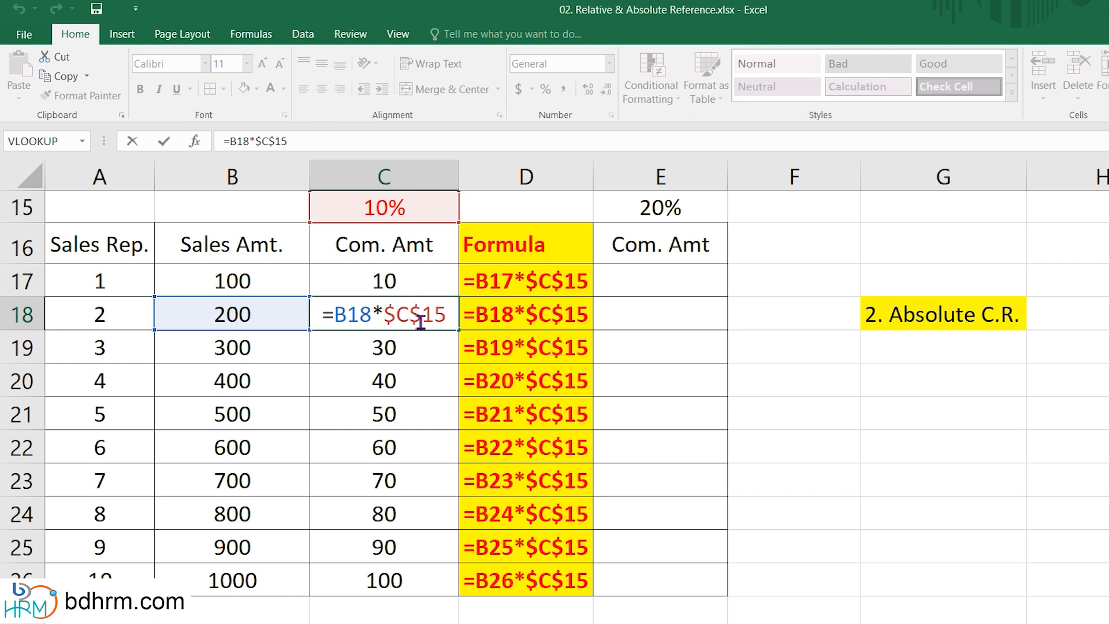
key(Escape)
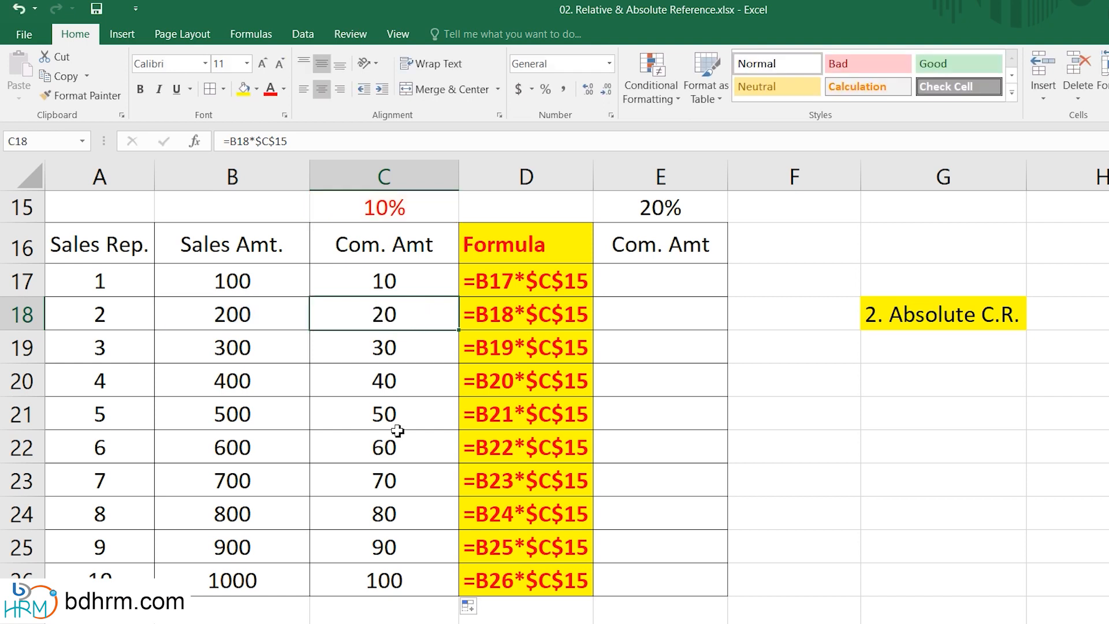
double_click(372, 453)
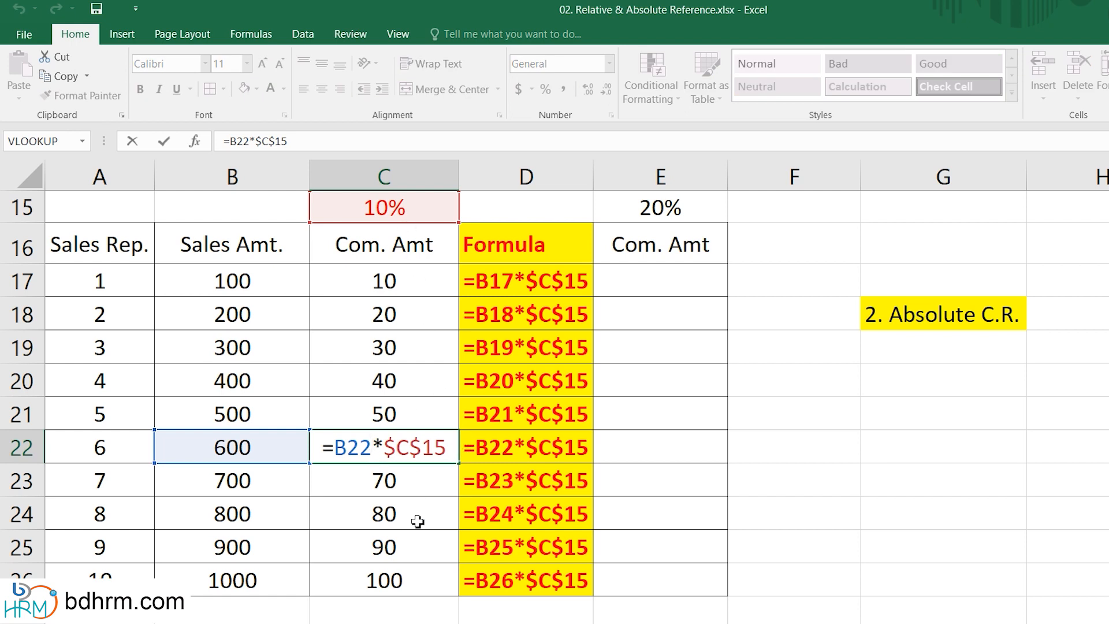
Enter =B17*$E$15 in E17, referencing the 20% rate in E15 as an absolute reference.
key(Escape)
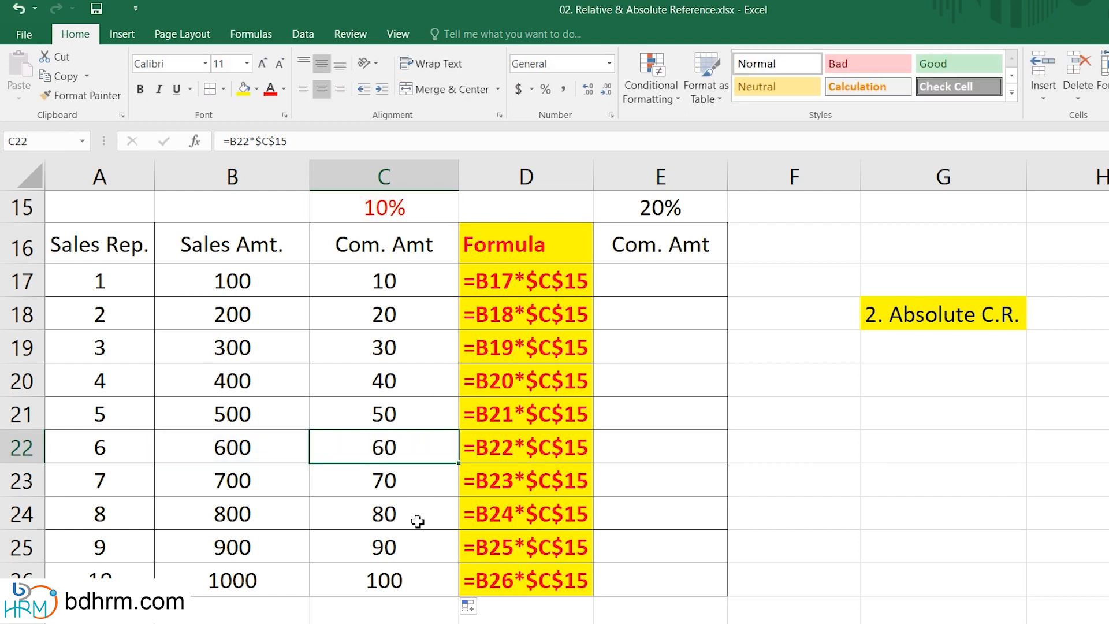
click(661, 177)
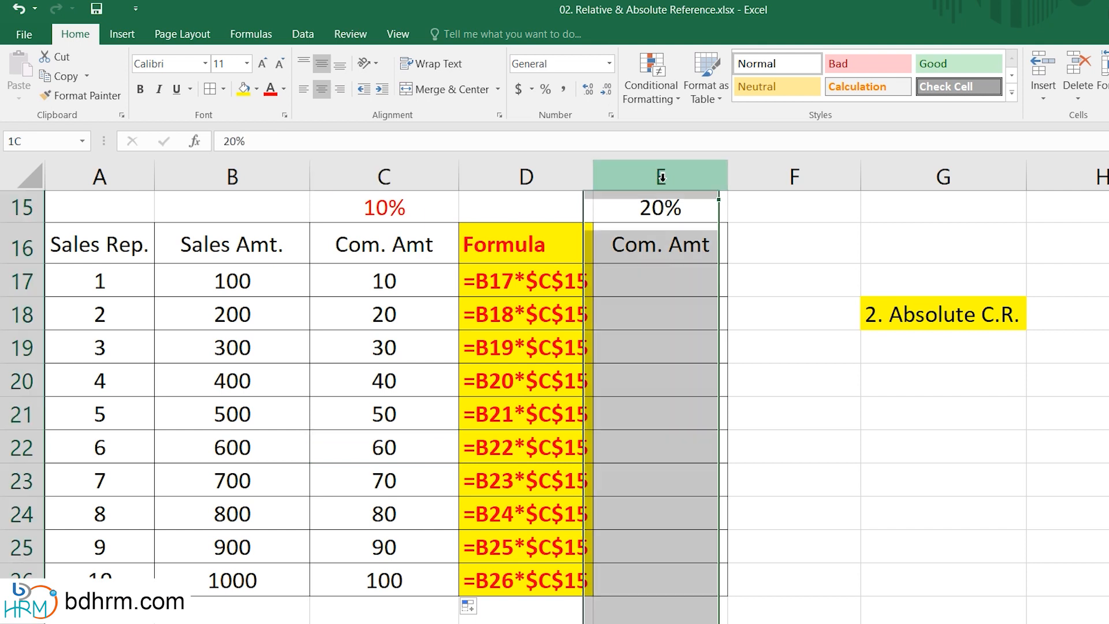
click(656, 280)
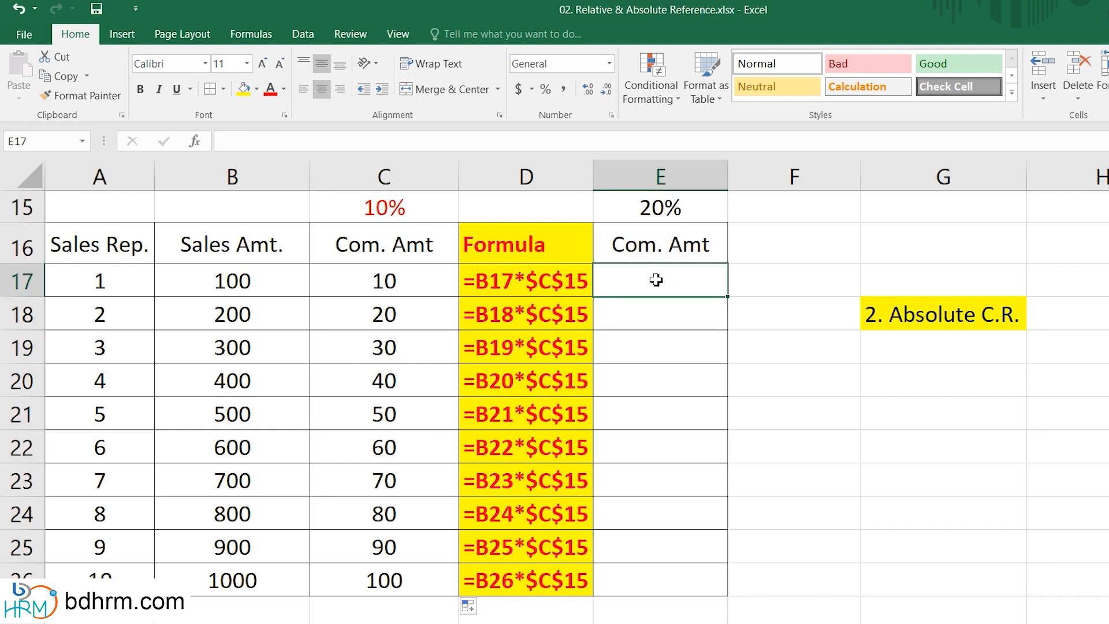
text(=)
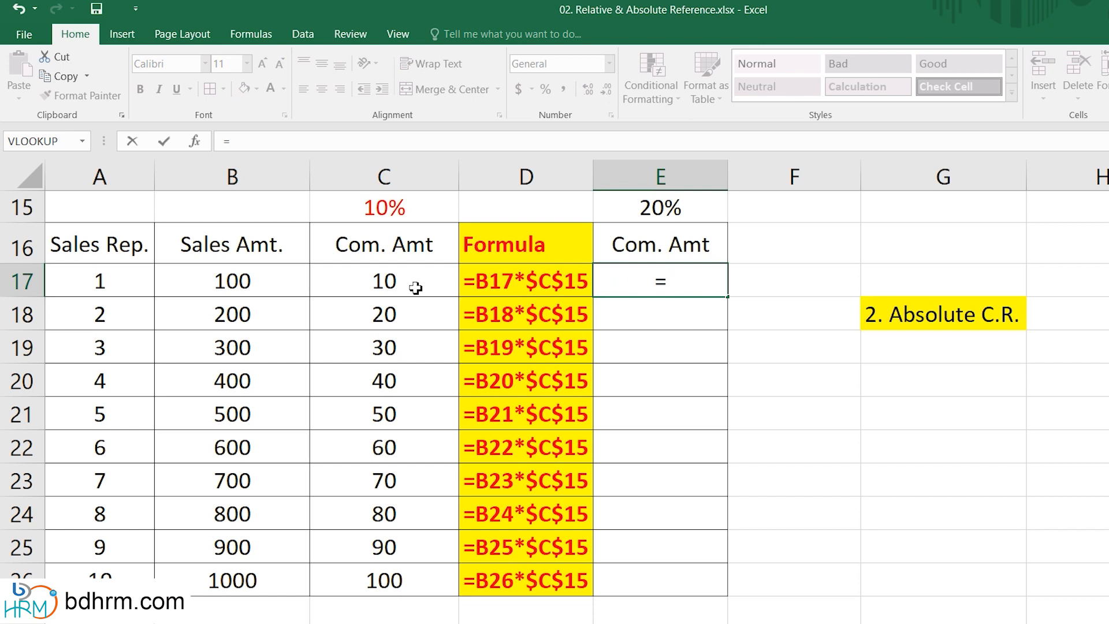
click(239, 280)
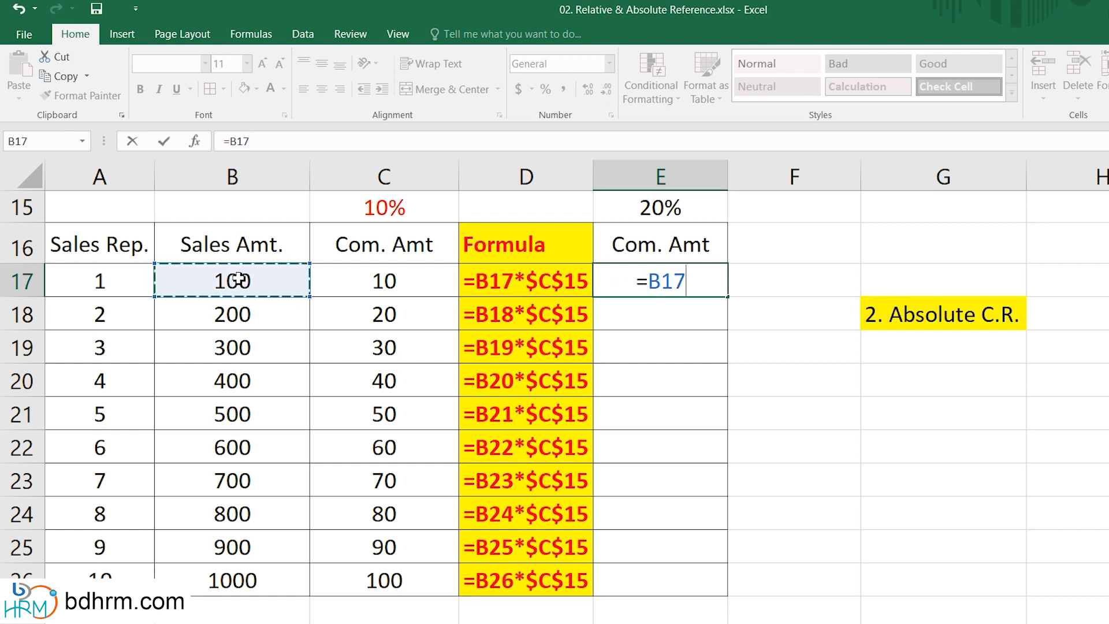
text(*)
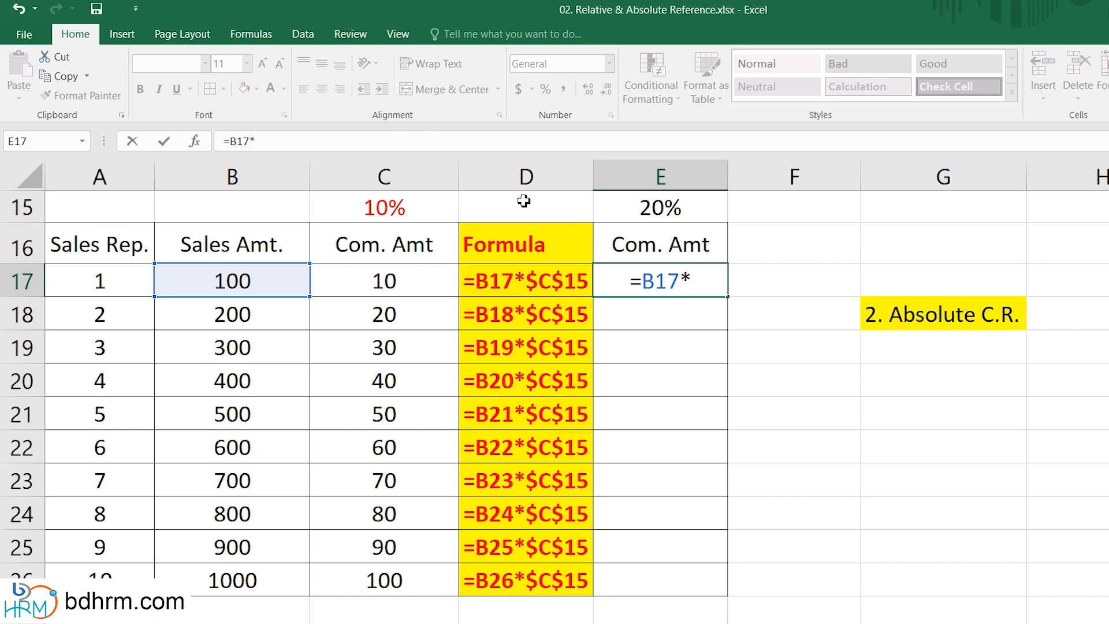
click(671, 206)
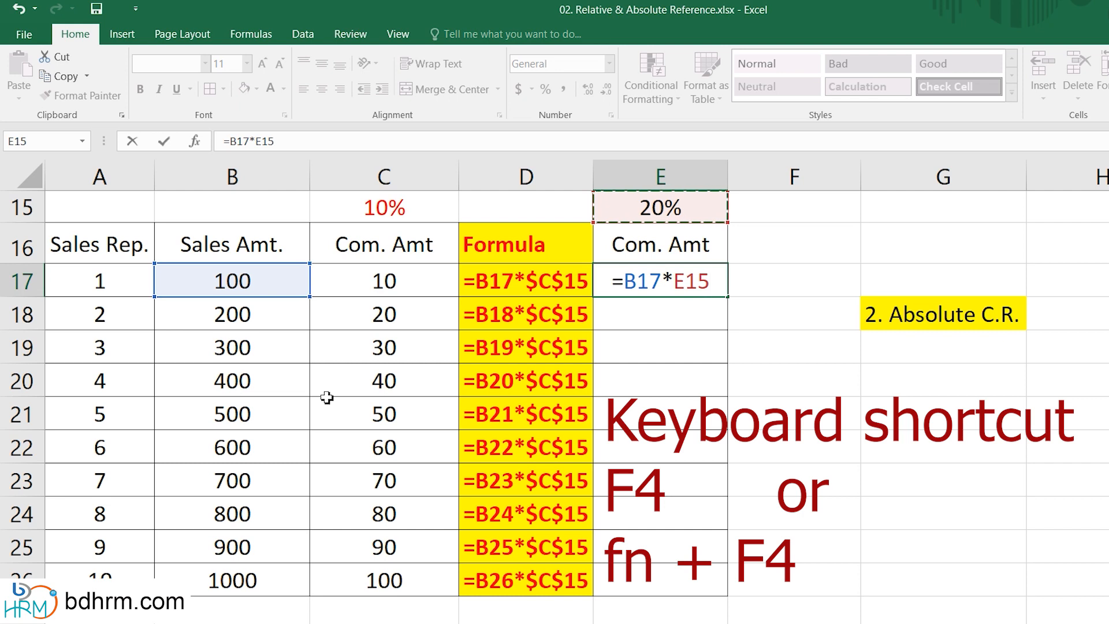
key(F4)
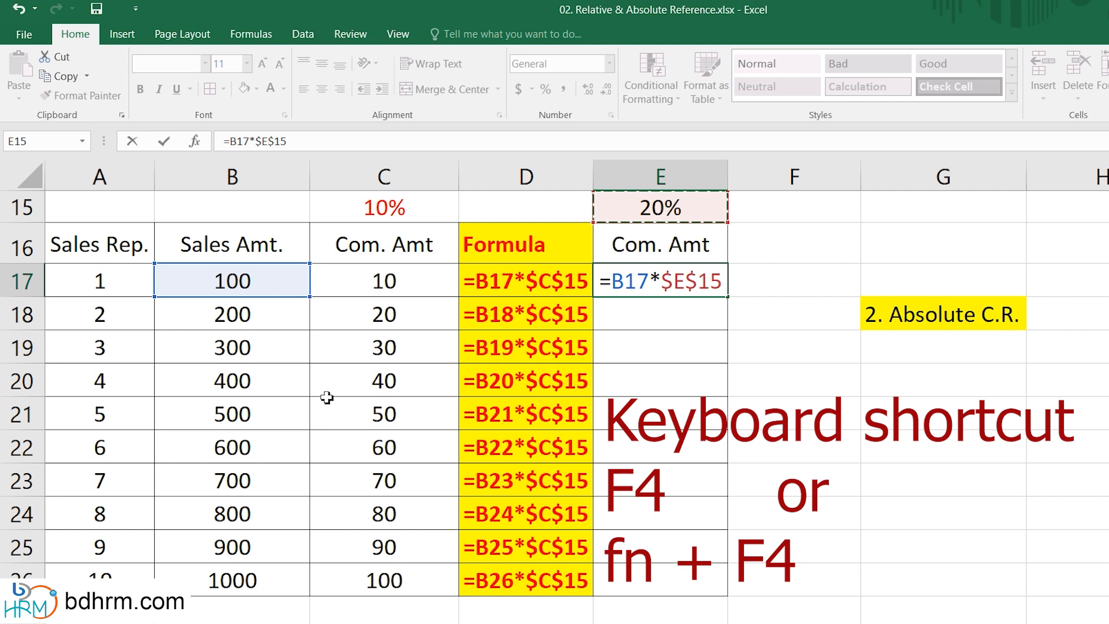
key(Return)
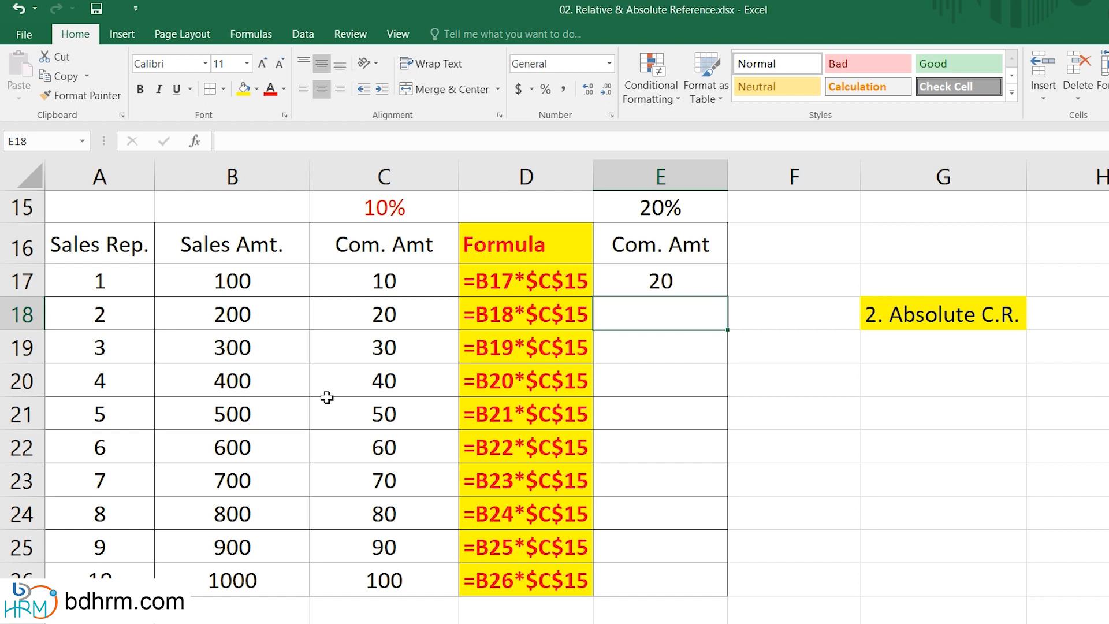
Fill the E17 commission formula down through E26 and open the copied formula in E23 to check it.
click(648, 286)
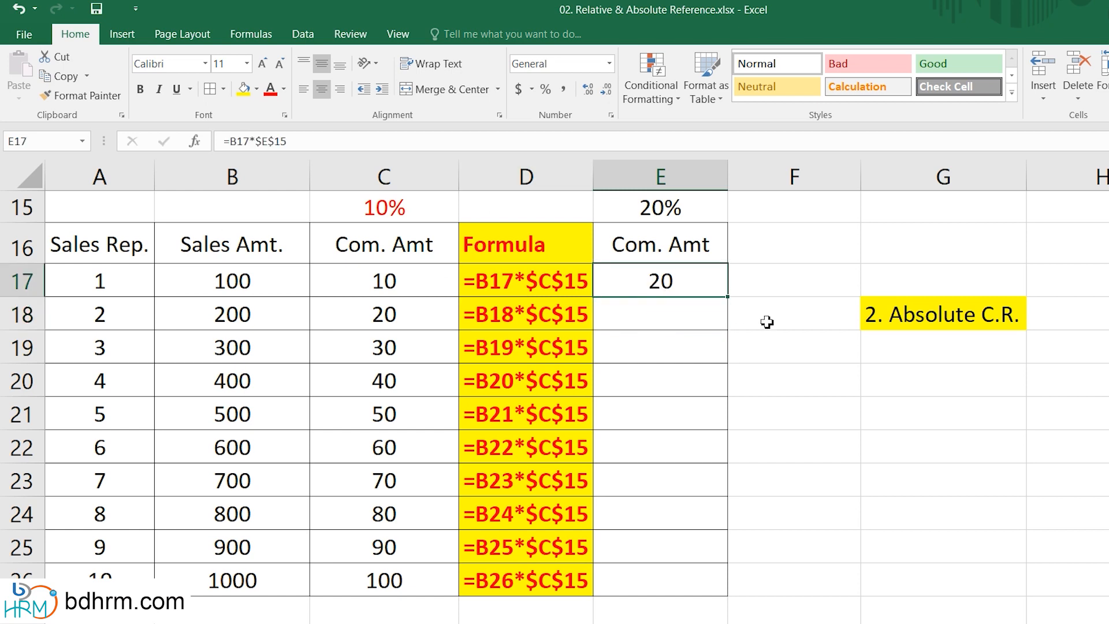
double_click(735, 301)
click(908, 511)
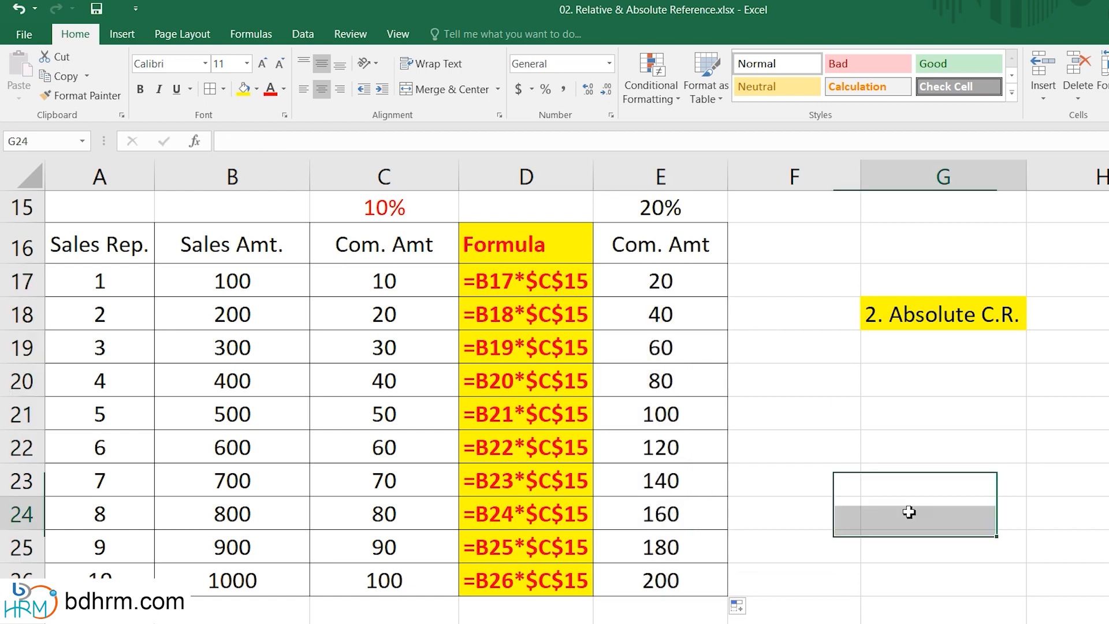
double_click(662, 480)
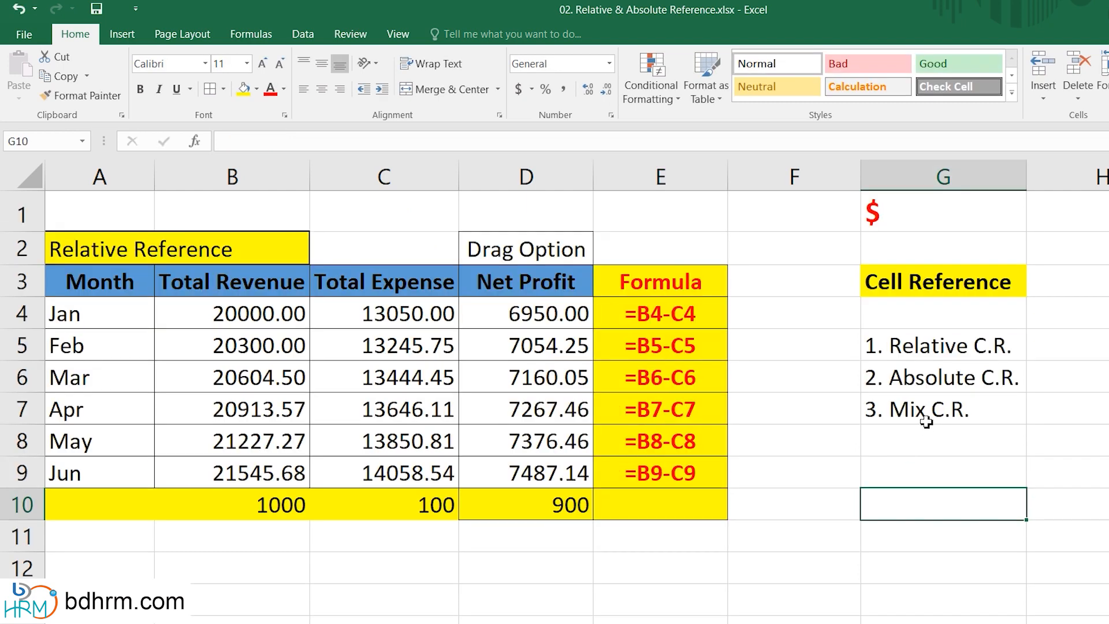
Apply a yellow fill to the Relative C.R. and Absolute C.R. labels in G5:G6.
drag(927, 353, 923, 376)
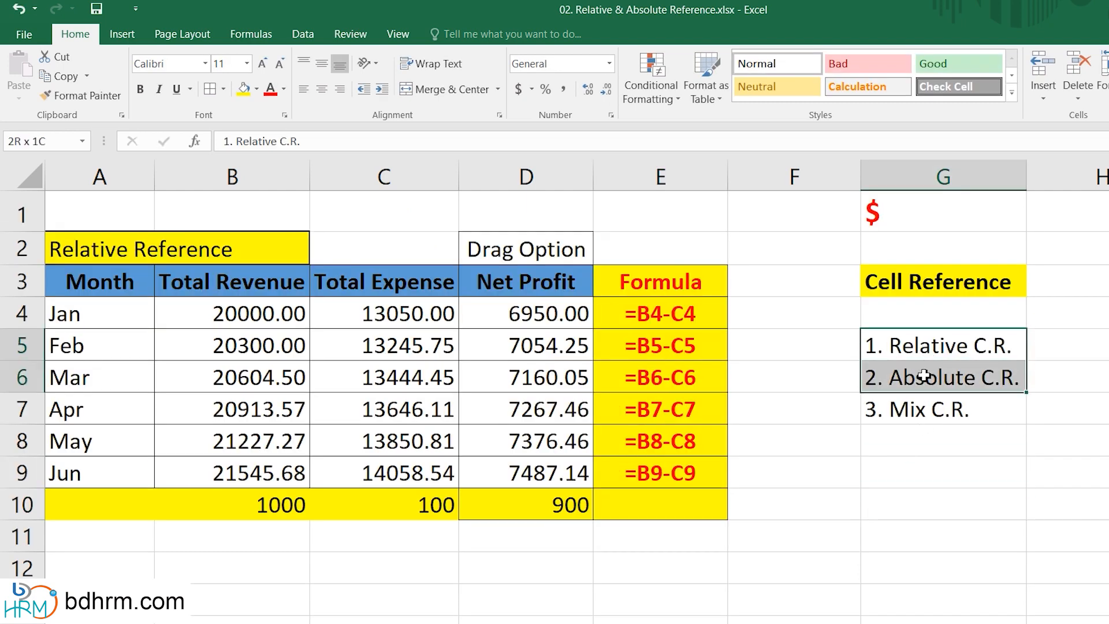
click(243, 90)
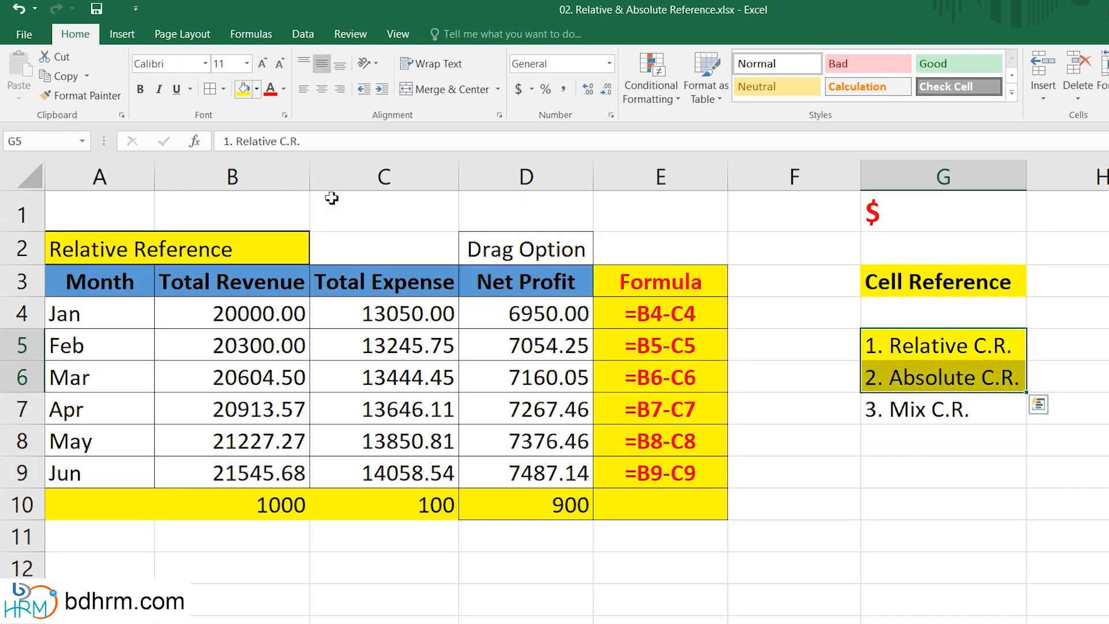